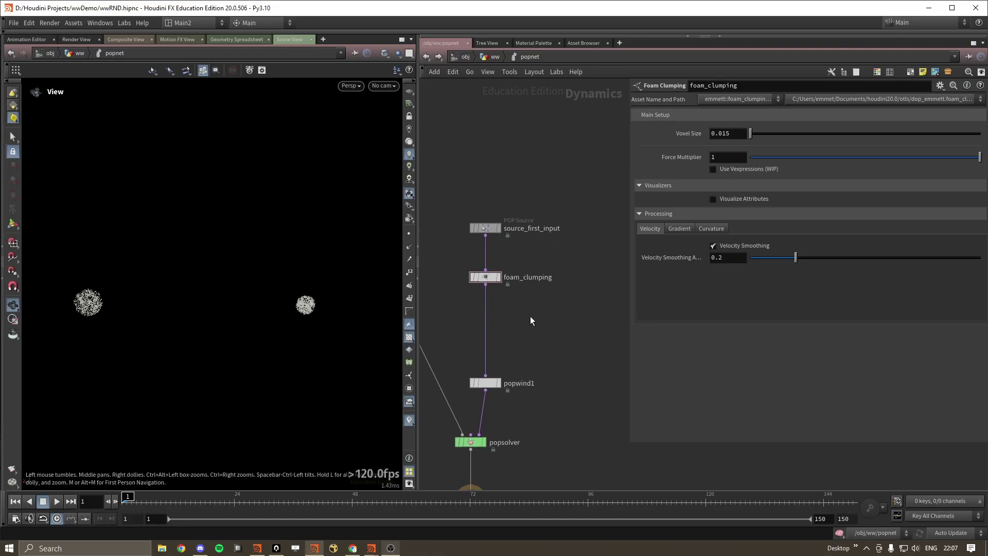
pyautogui.moveTo(553, 311); pyautogui.dragTo(454, 261)
pyautogui.scroll(-1, 550, 322)
pyautogui.moveTo(550, 322); pyautogui.dragTo(515, 305, button='middle')
pyautogui.scroll(1, 515, 305)
pyautogui.scroll(-2, 516, 305)
pyautogui.moveTo(582, 314); pyautogui.dragTo(554, 305, button='middle')
# Go up to the ww geometry network and examine the sphere1, transform1 and pointvelocity1 source nodes.
pyautogui.press('u')
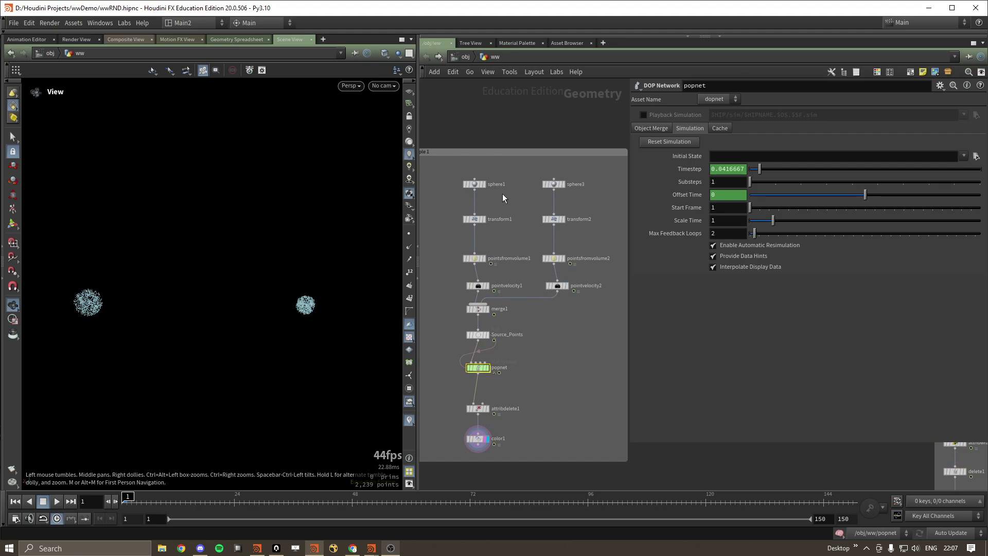
pyautogui.click(480, 184)
pyautogui.click(474, 218)
pyautogui.moveTo(517, 242); pyautogui.dragTo(523, 211, button='middle')
pyautogui.moveTo(513, 211); pyautogui.dragTo(463, 237)
pyautogui.click(484, 254)
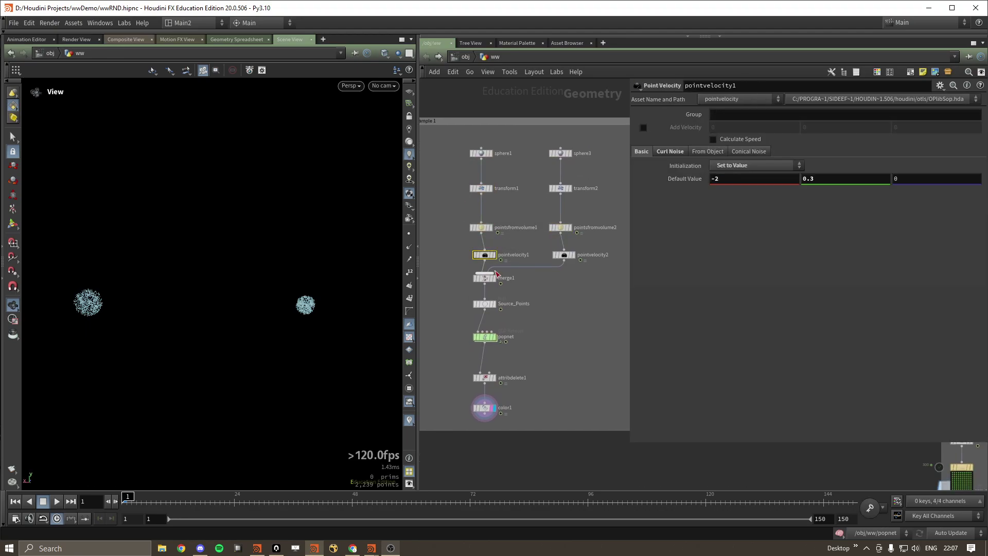
# Enter the popnet network and bypass the foam_clumping node.
pyautogui.doubleClick(496, 312)
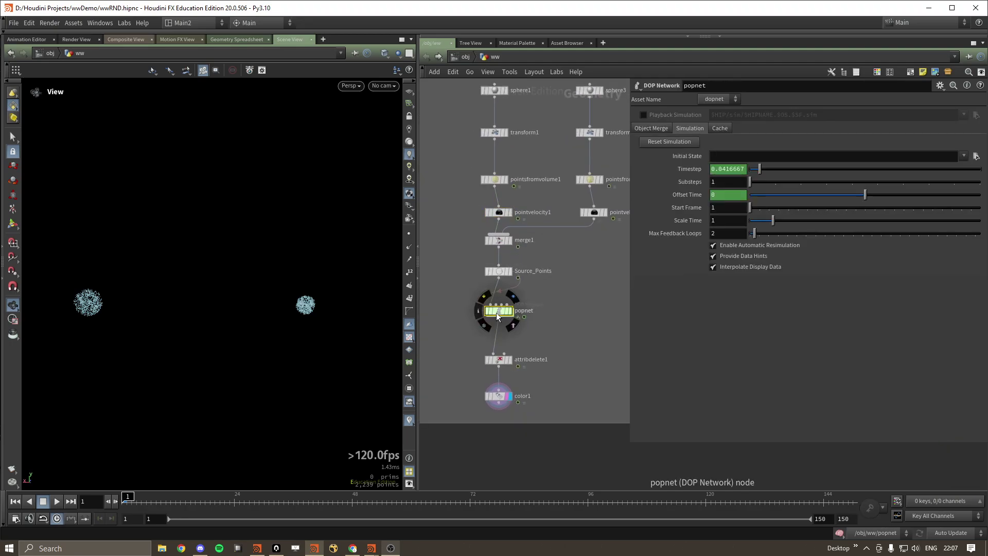
pyautogui.scroll(3, 524, 298)
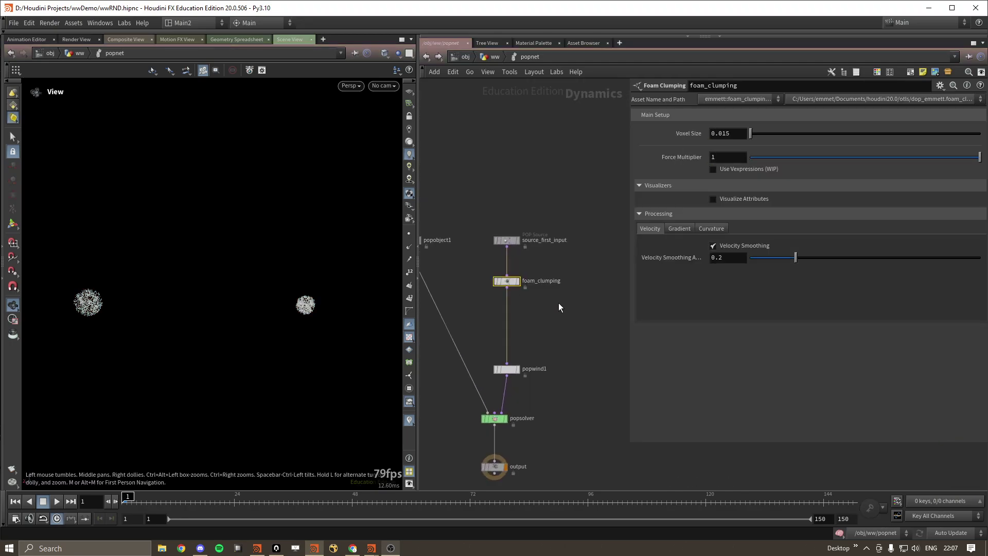
pyautogui.click(492, 270)
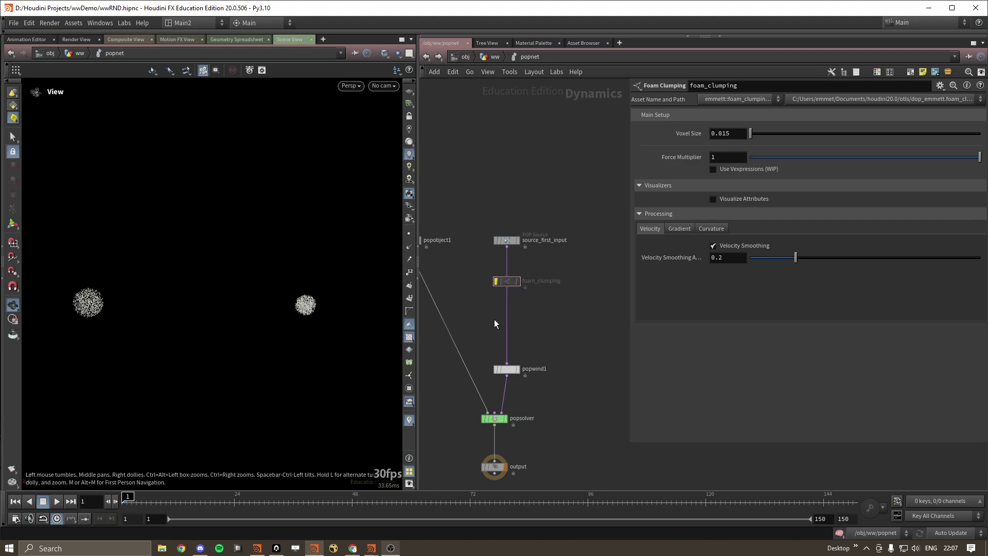
# Play and scrub the simulation without foam clumping, check the popwind1 parameters, and return to frame 1.
pyautogui.click(57, 501)
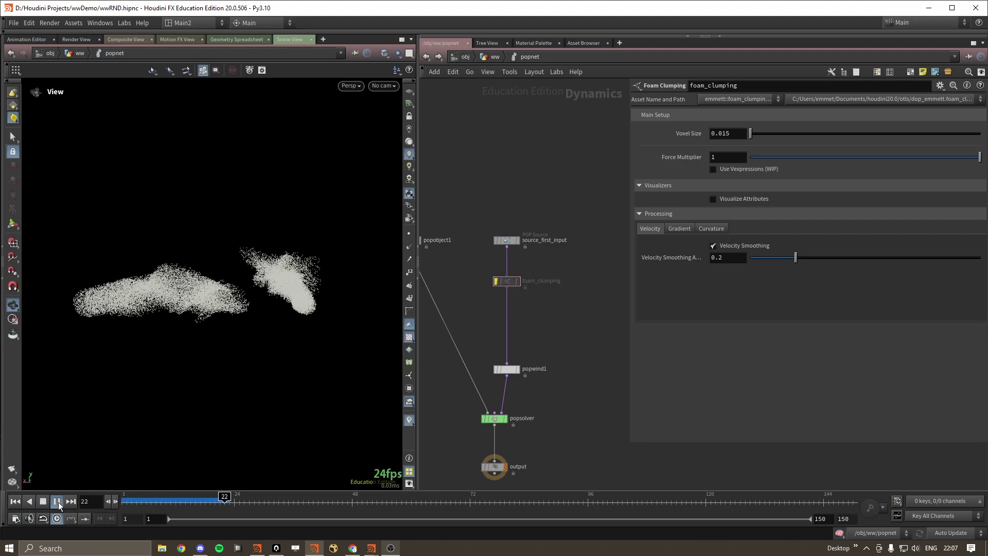
pyautogui.click(507, 369)
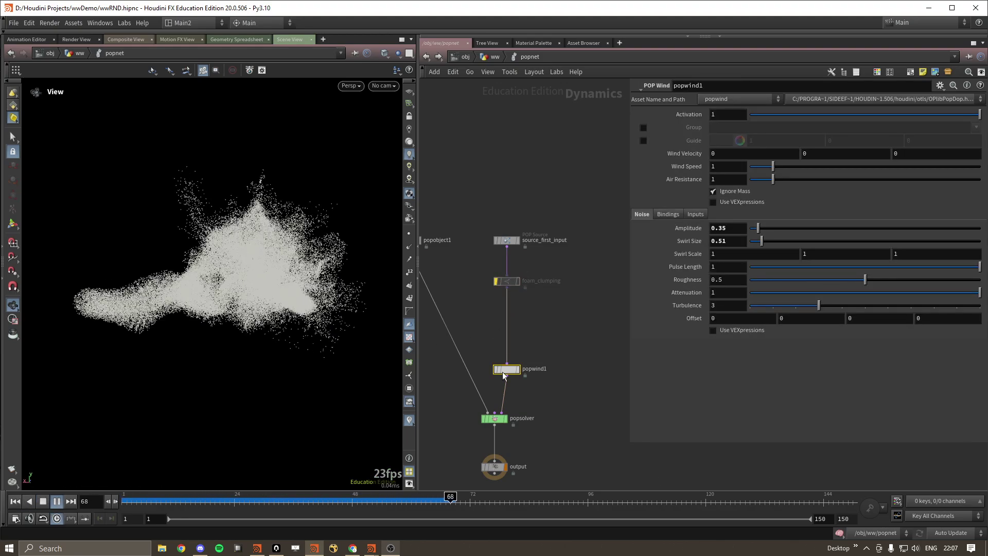
pyautogui.click(559, 345)
pyautogui.click(71, 501)
pyautogui.click(160, 500)
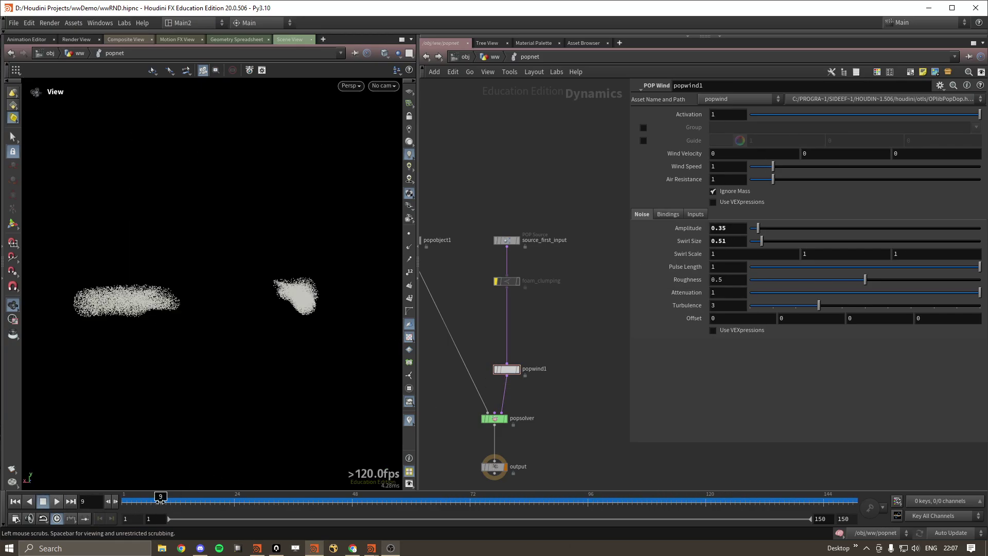
pyautogui.moveTo(214, 499); pyautogui.dragTo(450, 499)
pyautogui.hotkey('ctrl', 'Up')
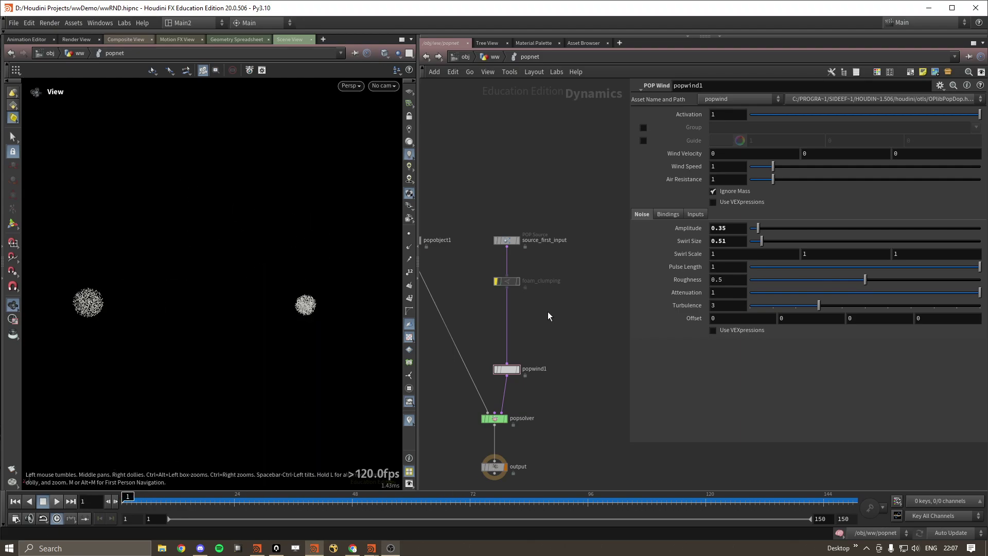
# Remove the bypass from the foam_clumping node to reactivate it.
pyautogui.scroll(2, 540, 324)
pyautogui.moveTo(547, 310); pyautogui.dragTo(517, 303, button='middle')
pyautogui.click(491, 289)
pyautogui.scroll(-1, 514, 321)
pyautogui.moveTo(497, 278)
pyautogui.click(479, 260)
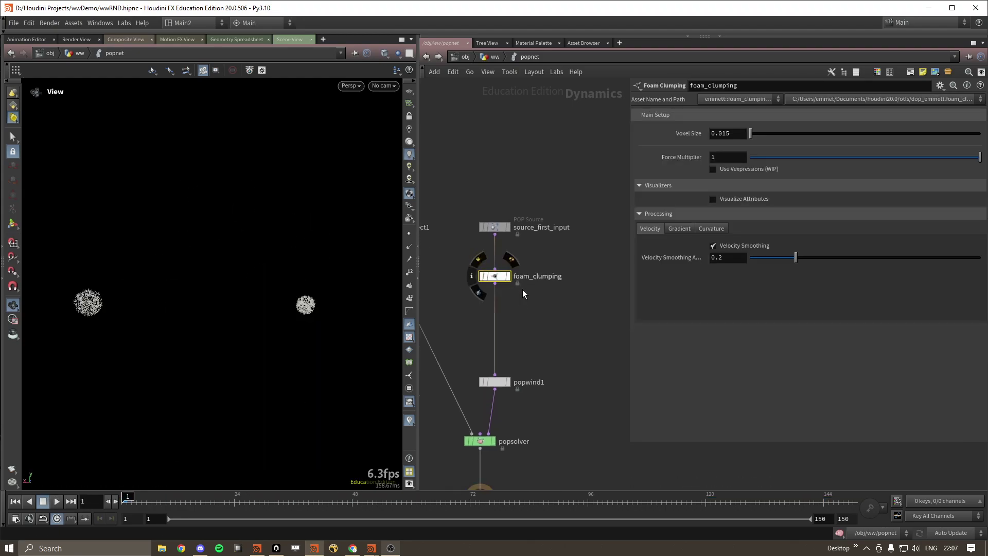
# Play the simulation with foam clumping active to frame 144 and inspect the particles from several angles.
pyautogui.click(57, 501)
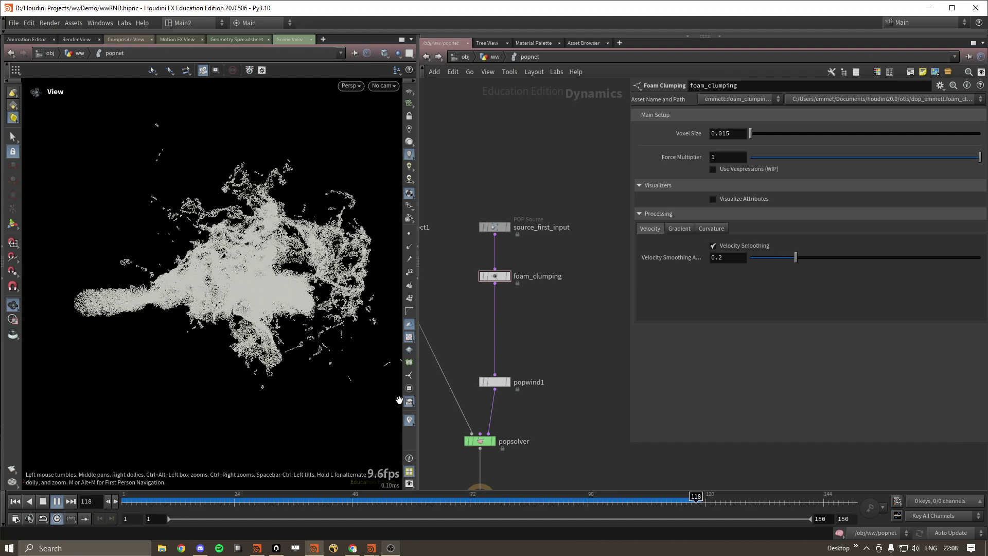
pyautogui.click(58, 502)
pyautogui.moveTo(294, 262); pyautogui.dragTo(213, 272)
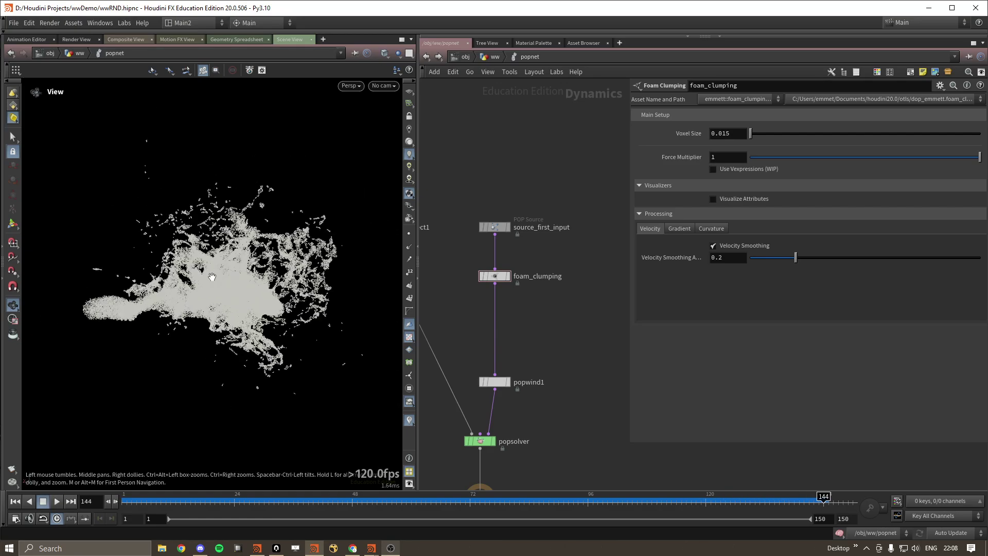
pyautogui.moveTo(282, 268); pyautogui.dragTo(265, 258)
# Scrub between frames 93 and 122 and examine the particle clumps up close and from a distance.
pyautogui.moveTo(758, 495)
pyautogui.mouseDown()
pyautogui.moveTo(560, 497)
pyautogui.moveTo(571, 519)
pyautogui.mouseUp()
pyautogui.scroll(6, 335, 269)
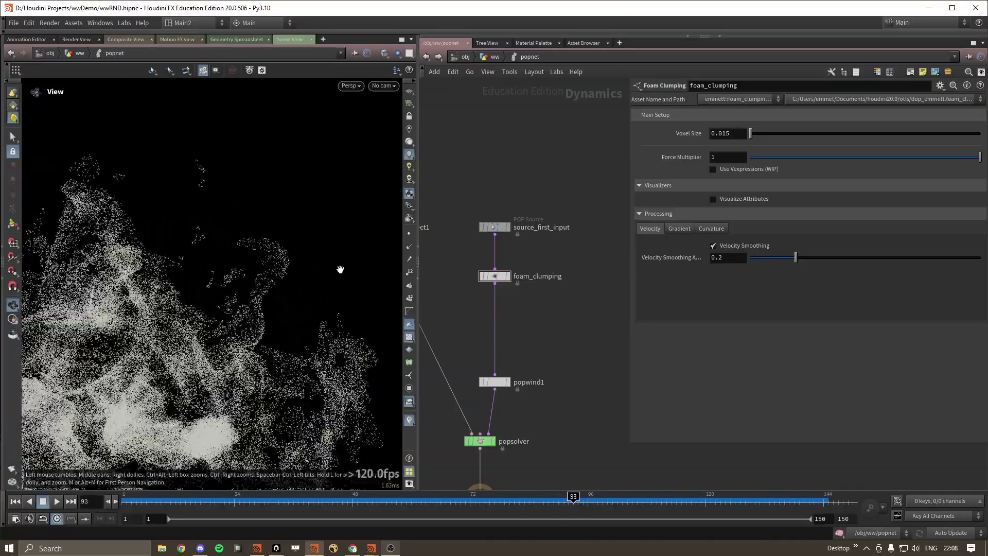
pyautogui.moveTo(573, 499)
pyautogui.mouseDown()
pyautogui.moveTo(703, 501)
pyautogui.moveTo(609, 498)
pyautogui.moveTo(661, 498)
pyautogui.mouseUp()
pyautogui.moveTo(254, 331); pyautogui.dragTo(243, 357)
pyautogui.moveTo(663, 499)
pyautogui.mouseDown()
pyautogui.moveTo(585, 499)
pyautogui.moveTo(717, 498)
pyautogui.moveTo(652, 498)
pyautogui.moveTo(726, 509)
pyautogui.moveTo(713, 498)
pyautogui.moveTo(547, 498)
pyautogui.moveTo(731, 500)
pyautogui.moveTo(715, 498)
pyautogui.mouseUp()
pyautogui.moveTo(206, 304); pyautogui.dragTo(135, 221)
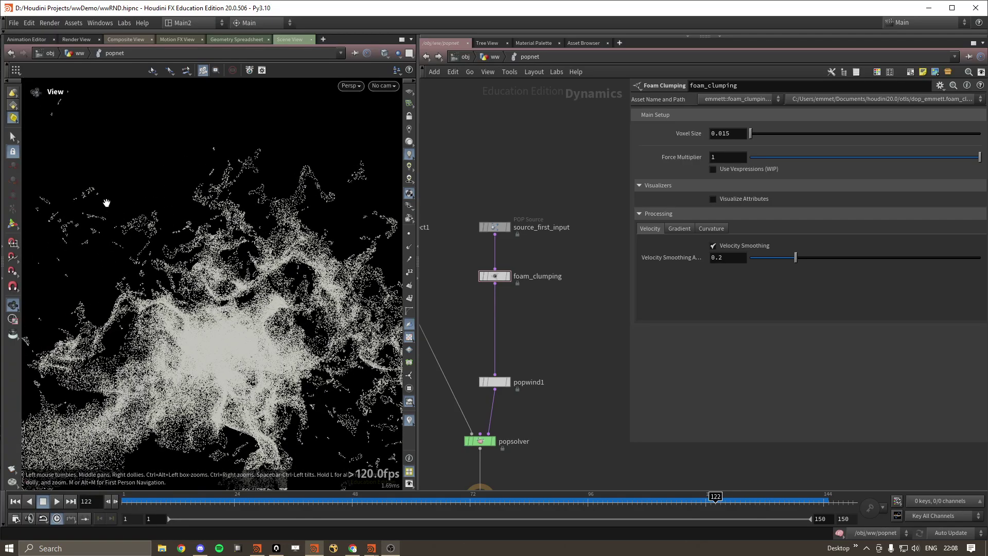
pyautogui.moveTo(108, 204); pyautogui.dragTo(134, 225, button='middle')
pyautogui.moveTo(135, 225); pyautogui.dragTo(177, 249, button='right')
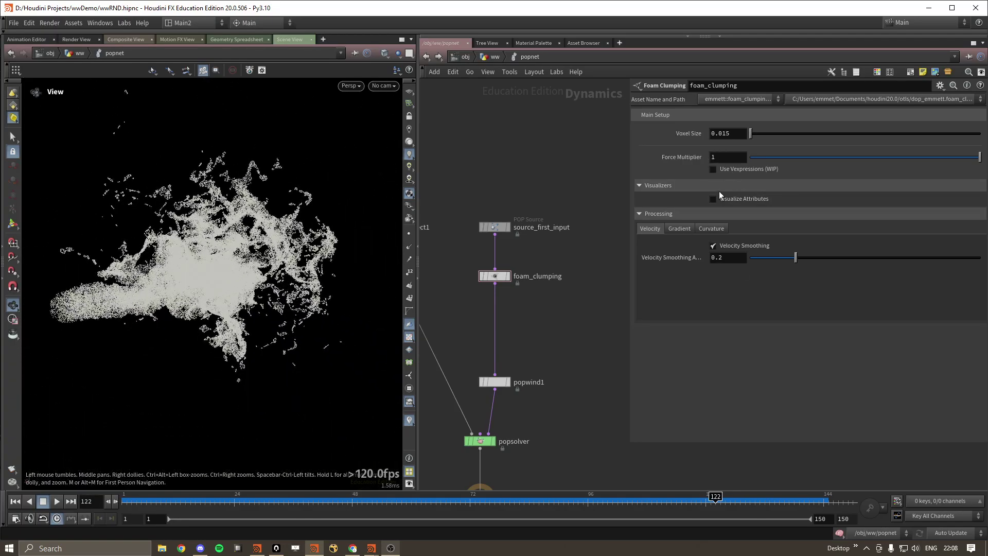
pyautogui.moveTo(302, 316); pyautogui.dragTo(277, 316)
# Widen the parameter area and display the reference grid in the 3D viewport.
pyautogui.moveTo(628, 142); pyautogui.dragTo(595, 143)
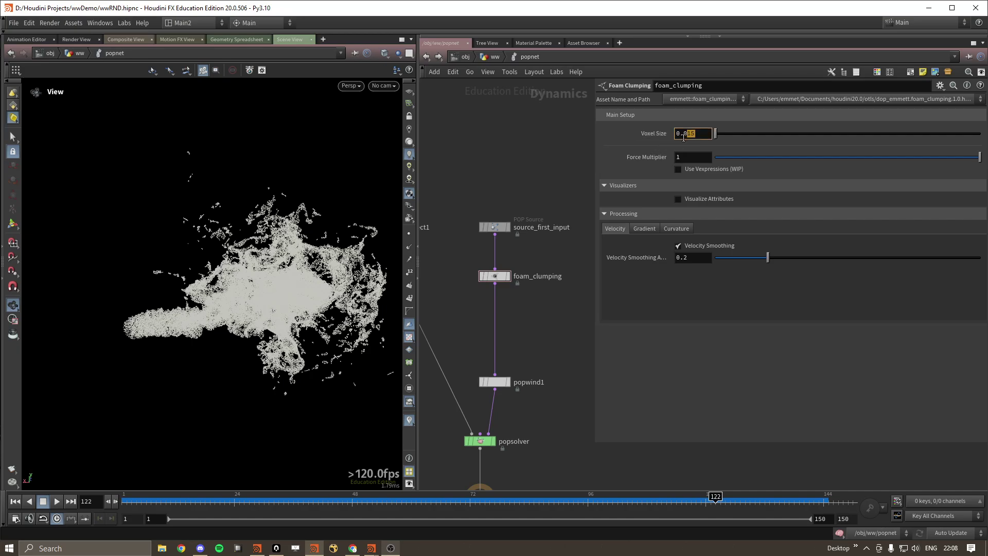
pyautogui.click(410, 91)
pyautogui.moveTo(349, 159); pyautogui.dragTo(298, 267)
pyautogui.scroll(-3, 297, 267)
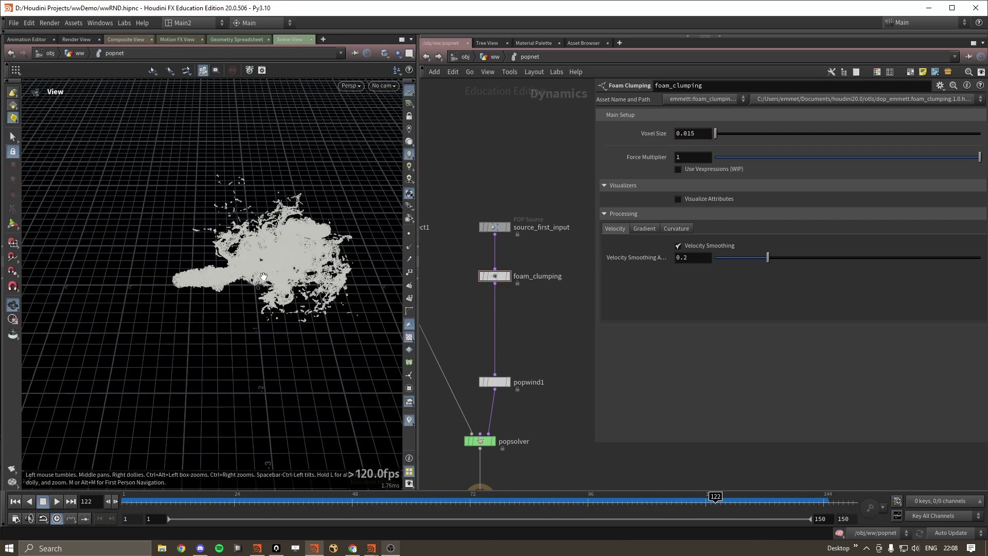
pyautogui.moveTo(297, 267); pyautogui.dragTo(248, 290, button='middle')
pyautogui.scroll(3, 248, 290)
pyautogui.moveTo(248, 290); pyautogui.dragTo(267, 216)
# Set the foam_clumping Voxel Size to 0.03.
pyautogui.click(702, 133)
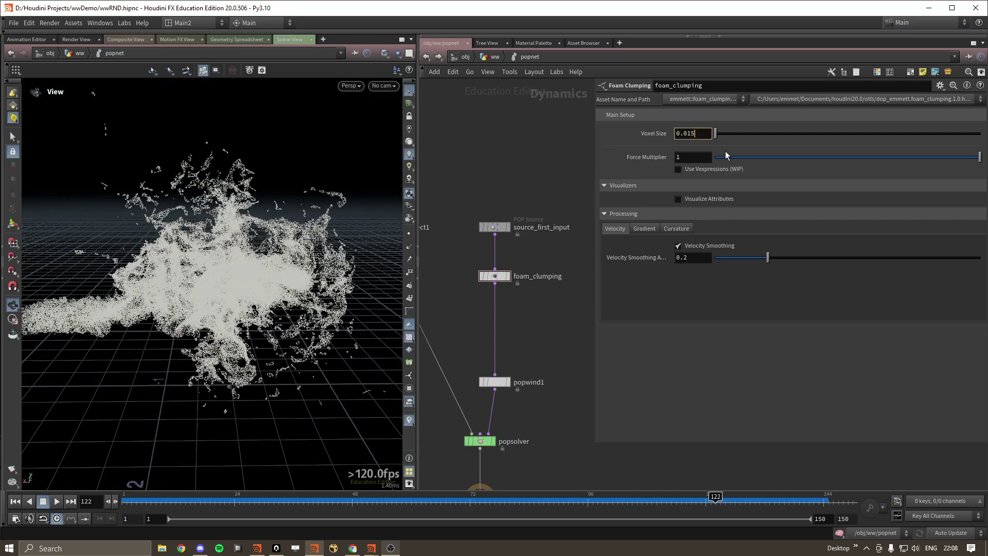
pyautogui.press('BackSpace')
pyautogui.press('BackSpace')
pyautogui.write('3')
pyautogui.press('Return')
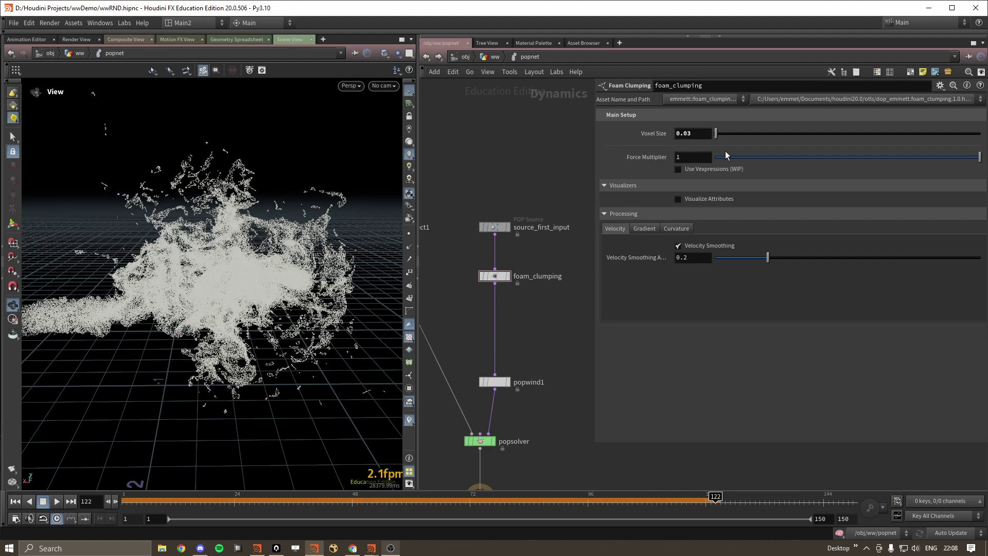
# Play the simulation from the first frame to frame 120 and inspect the larger clumps.
pyautogui.click(15, 501)
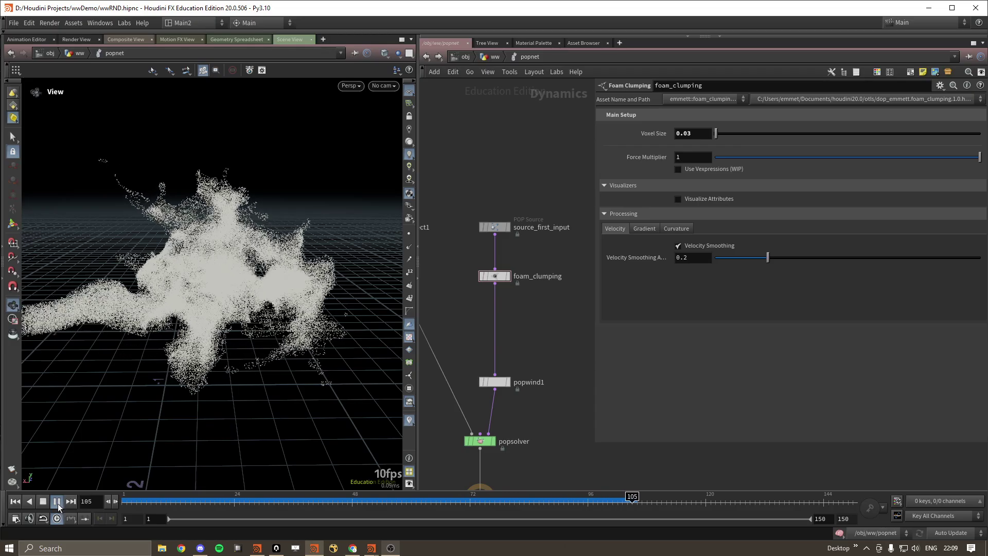
pyautogui.click(57, 504)
pyautogui.moveTo(330, 301); pyautogui.dragTo(239, 345)
# Examine the Voxel Size and the Gradient, Curvature and Velocity processing settings of foam_clumping.
pyautogui.doubleClick(683, 133)
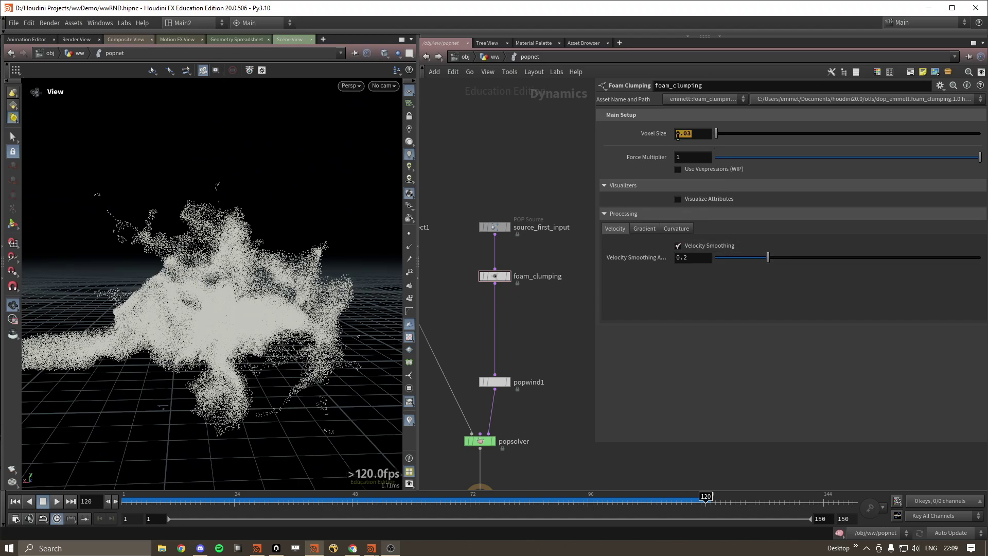
pyautogui.click(651, 229)
pyautogui.click(687, 228)
pyautogui.click(616, 228)
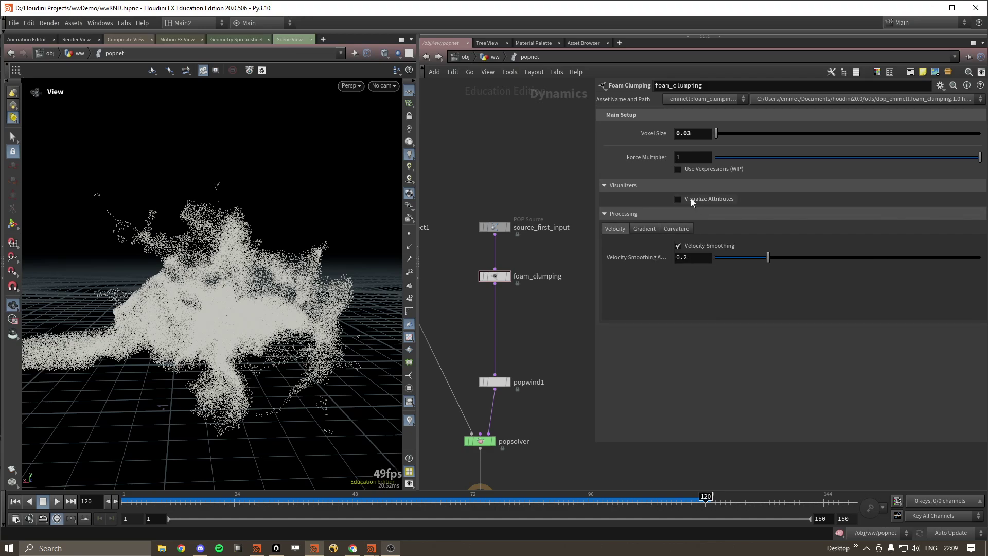
pyautogui.click(677, 229)
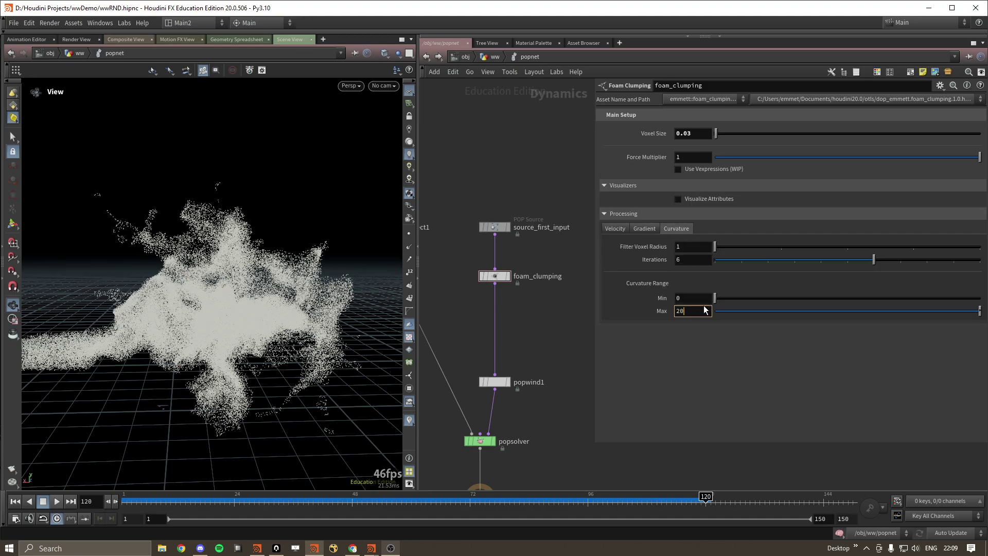
# Turn on Use Vexpressions, try clearing the default density expression, and run the simulation.
pyautogui.click(678, 169)
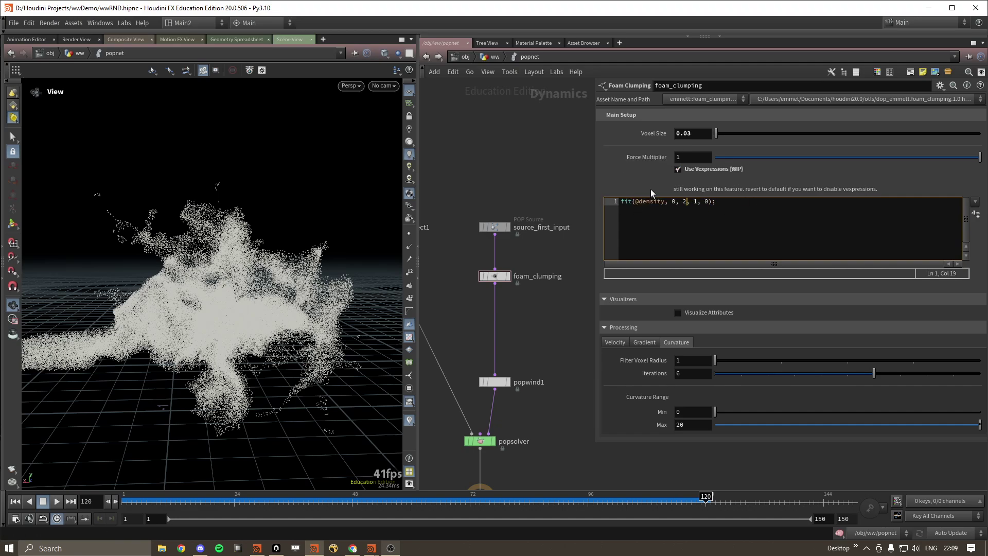
pyautogui.click(714, 201)
pyautogui.click(57, 500)
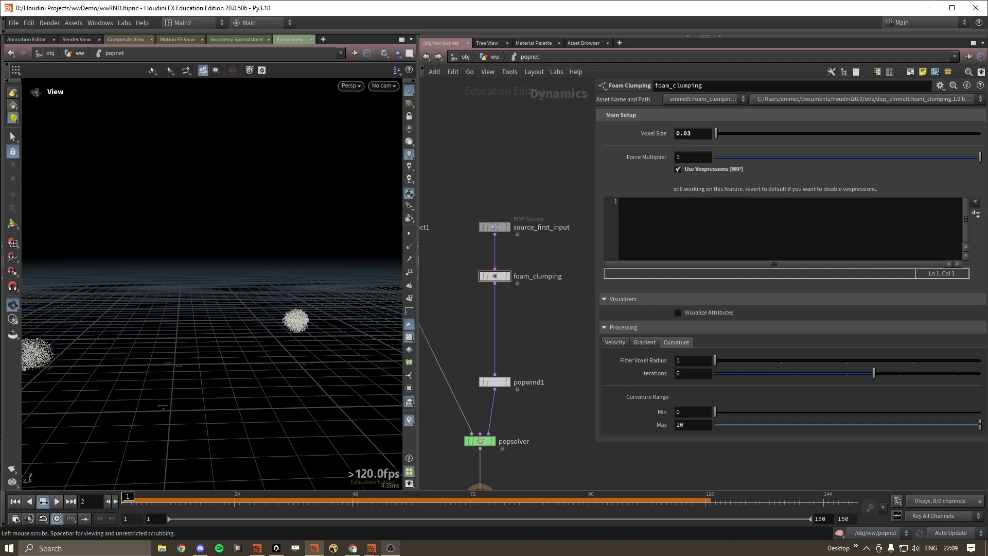
pyautogui.click(56, 501)
# Revert the expression to its default, turn off Use Vexpressions, and run the simulation to frame 36.
pyautogui.rightClick(652, 209)
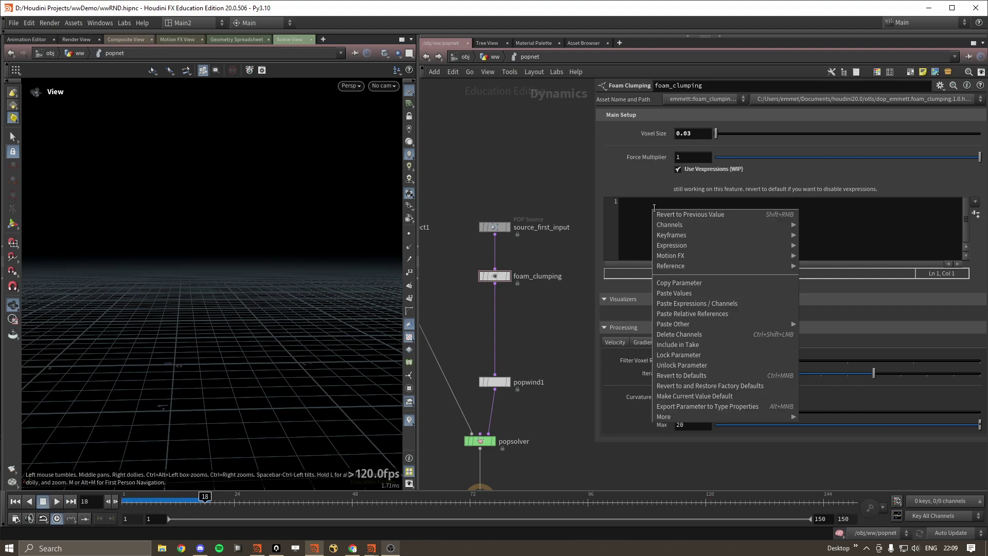
pyautogui.click(681, 375)
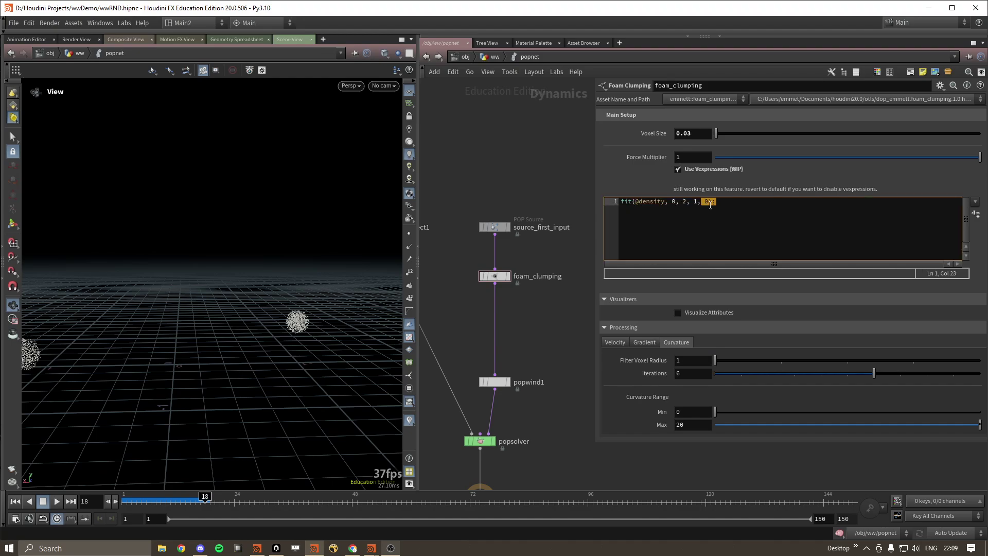
pyautogui.click(678, 169)
pyautogui.click(57, 501)
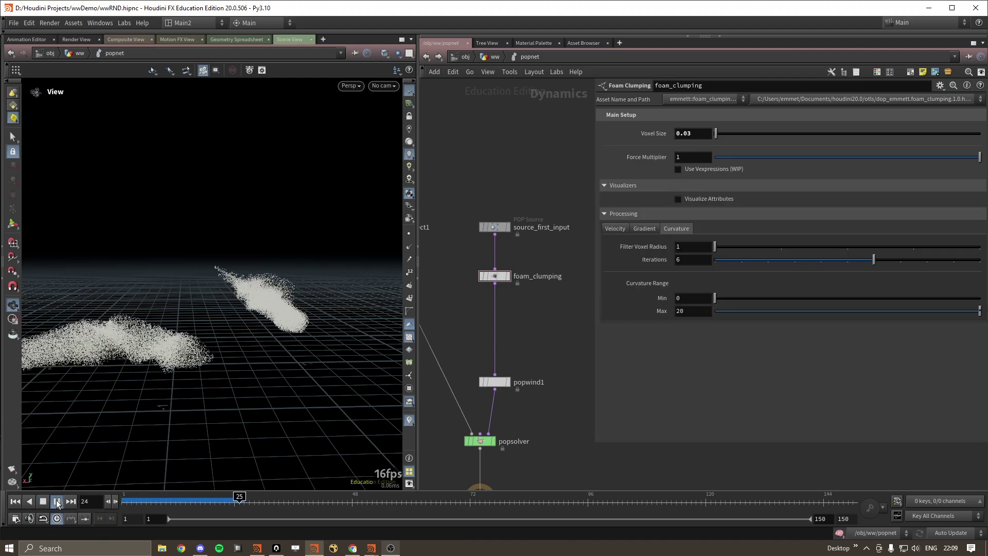
pyautogui.click(57, 501)
pyautogui.click(678, 169)
pyautogui.click(687, 201)
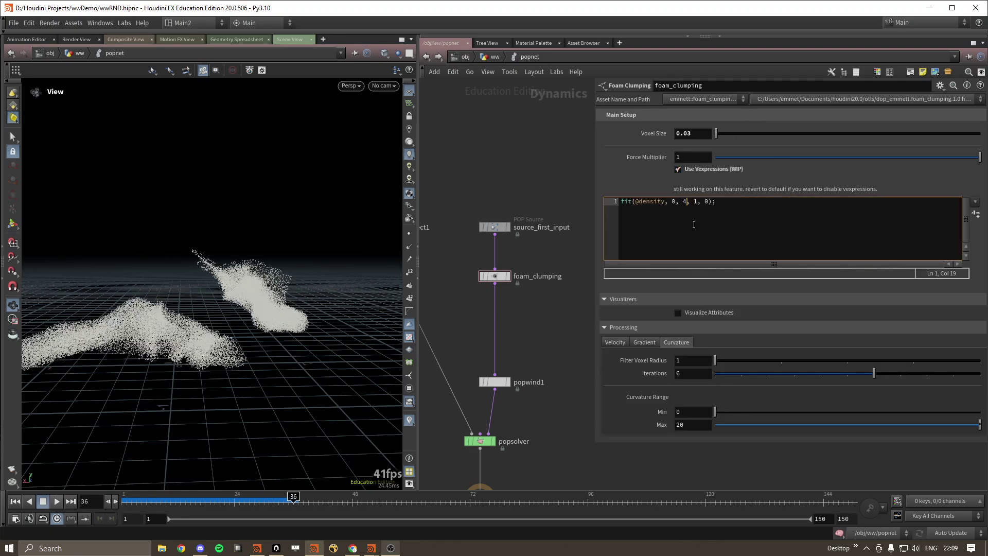
pyautogui.click(57, 501)
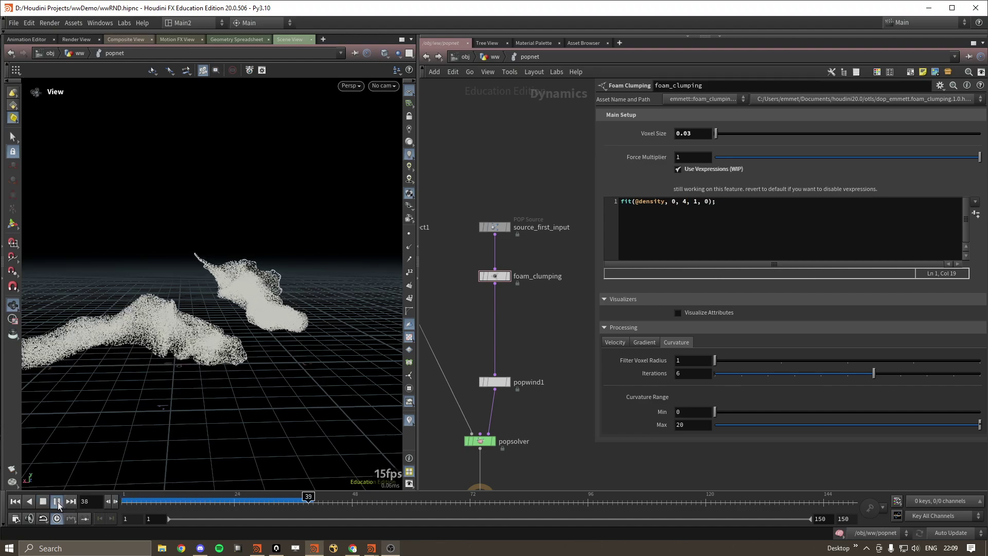
pyautogui.click(57, 502)
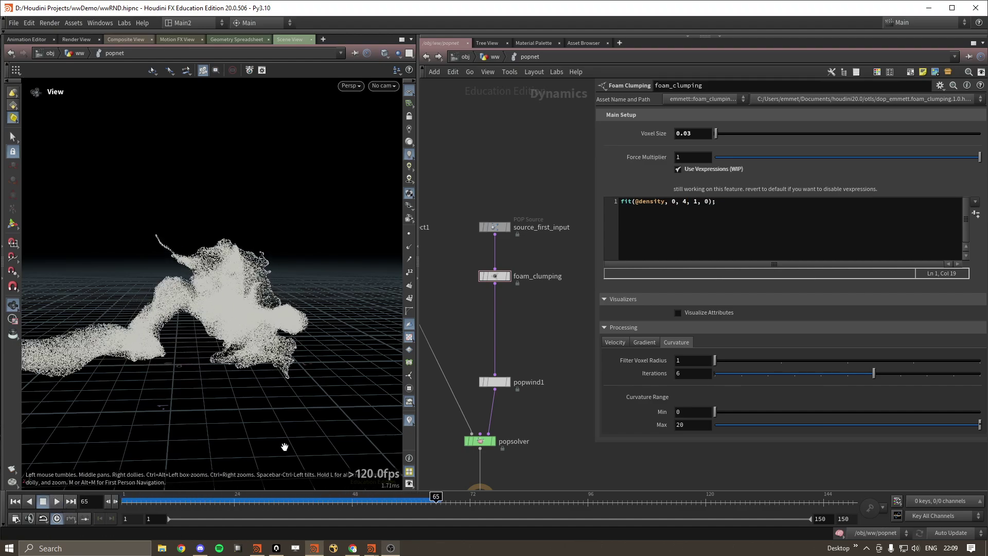
# Turn on Visualize Attributes to colour the particles by Density, and inspect them in the viewport.
pyautogui.click(677, 313)
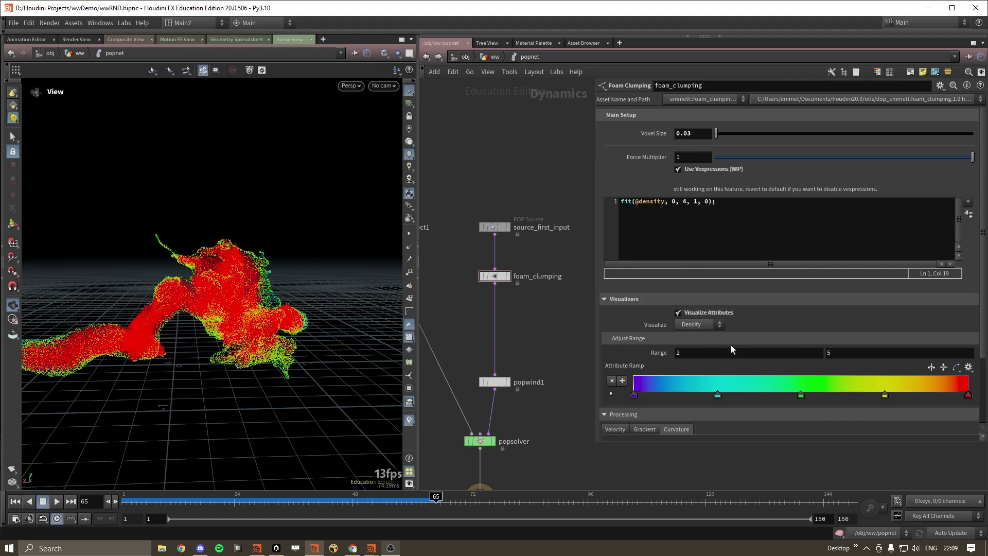
pyautogui.scroll(-1, 259, 304)
pyautogui.moveTo(260, 304); pyautogui.dragTo(285, 304)
# Set the foam_clumping Voxel Size to 0.02 and run the simulation to frame 56.
pyautogui.click(701, 139)
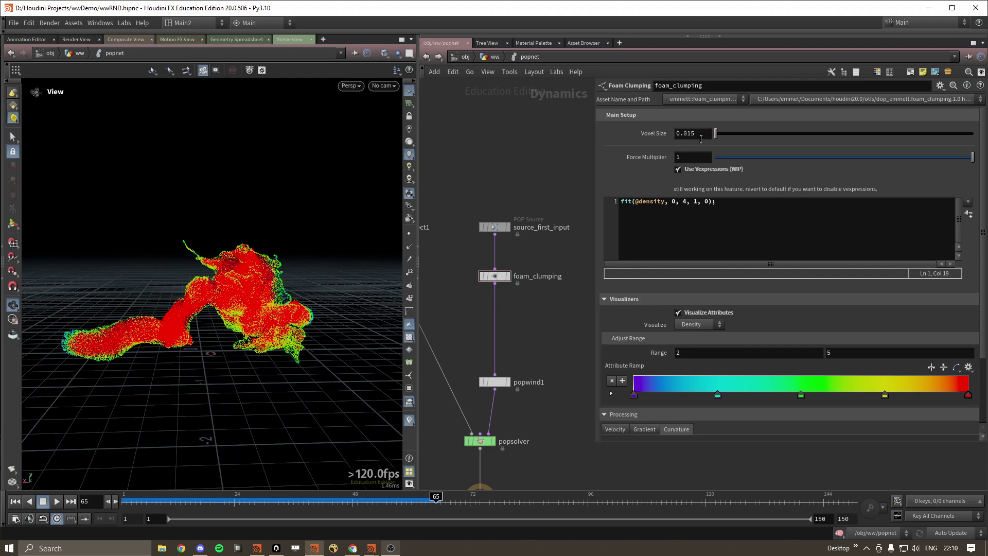
pyautogui.write('2')
pyautogui.press('Return')
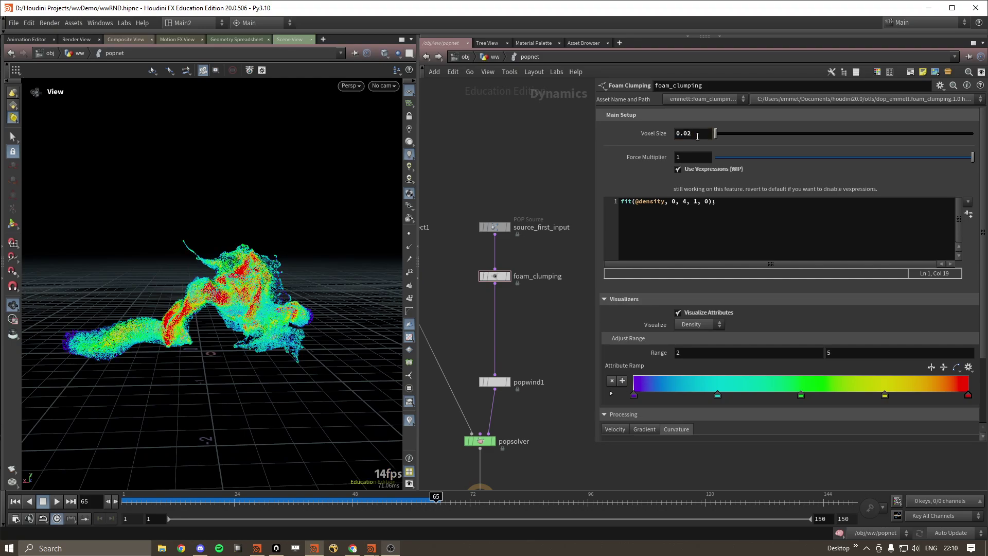
pyautogui.click(57, 501)
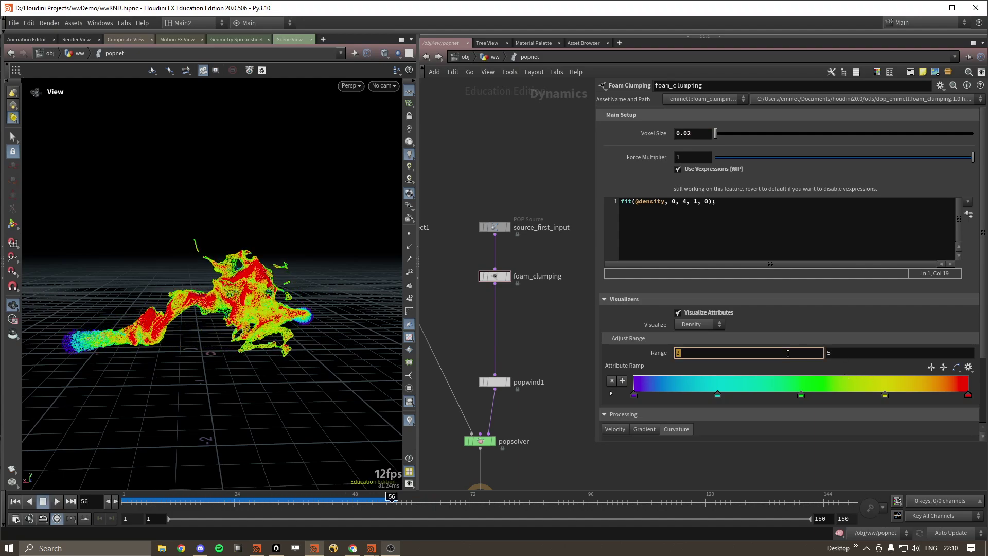
# Set the Density visualizer range to 0 to 10 and inspect the particle colours from above.
pyautogui.write('0')
pyautogui.press('Return')
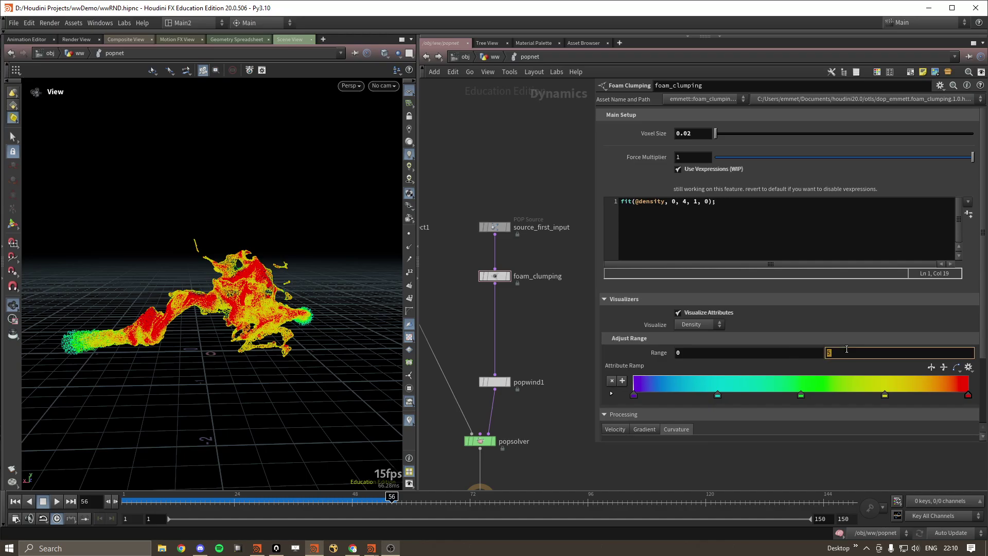
pyautogui.press('Return')
pyautogui.moveTo(343, 332); pyautogui.dragTo(320, 333)
pyautogui.moveTo(320, 333); pyautogui.dragTo(330, 269, button='right')
pyautogui.moveTo(331, 269); pyautogui.dragTo(258, 349)
pyautogui.moveTo(716, 201); pyautogui.dragTo(653, 201)
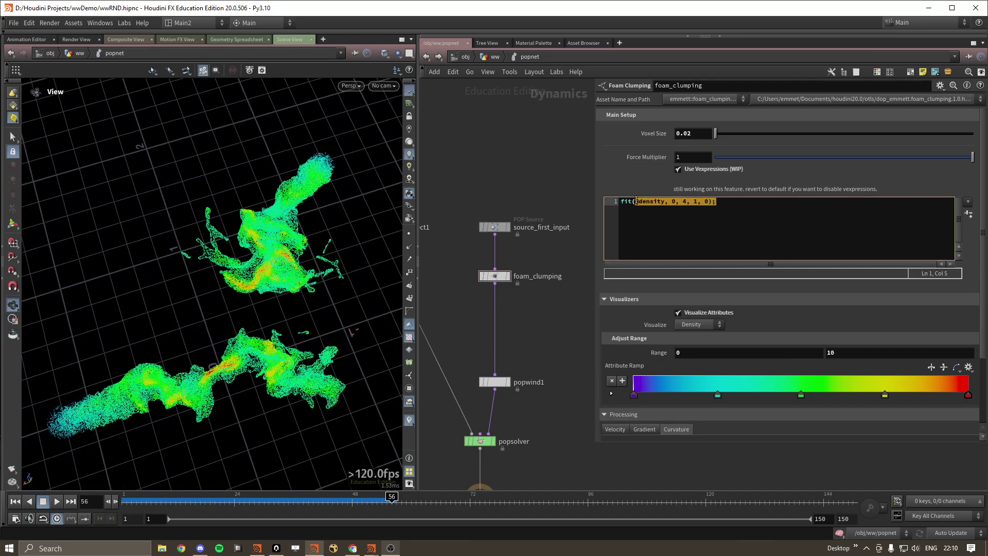
pyautogui.rightClick(741, 209)
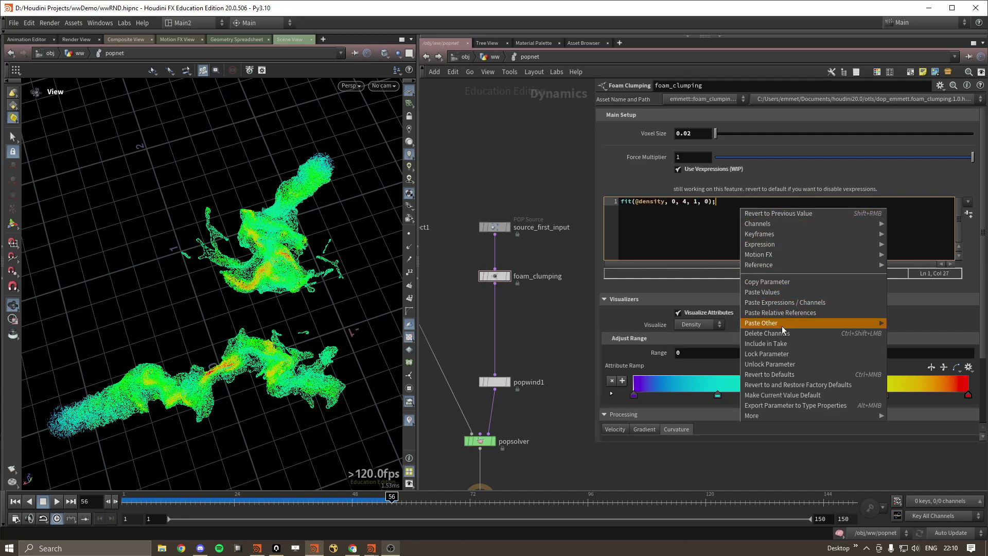
pyautogui.click(777, 375)
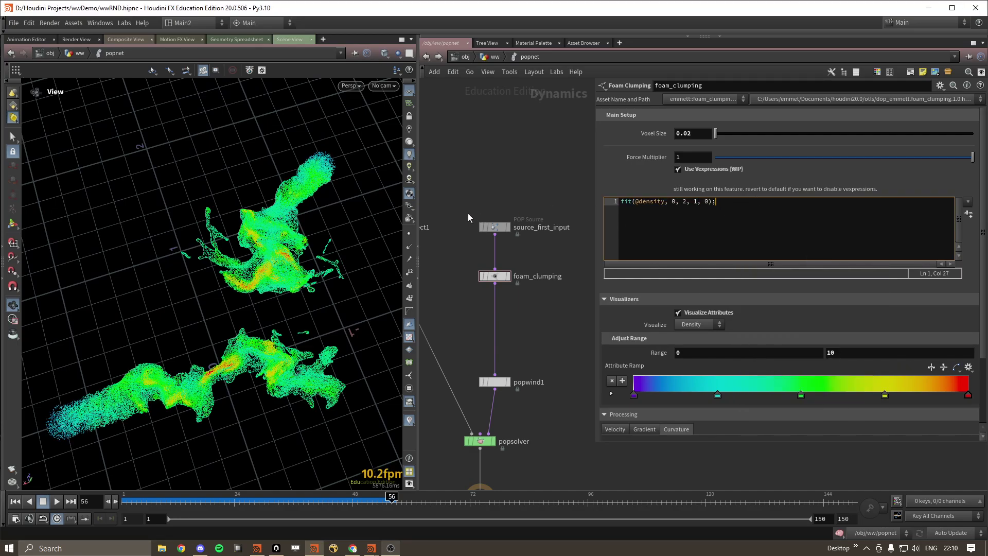
pyautogui.moveTo(309, 268); pyautogui.dragTo(259, 219)
pyautogui.click(15, 500)
pyautogui.click(57, 501)
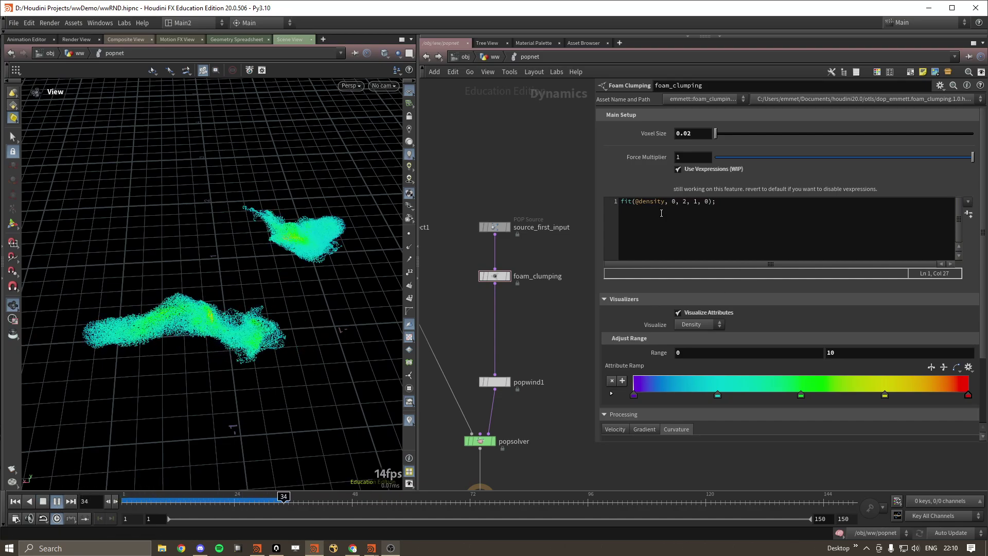
pyautogui.click(57, 502)
# Revert the Density visualizer range to its defaults and visualize Curvature instead.
pyautogui.rightClick(648, 354)
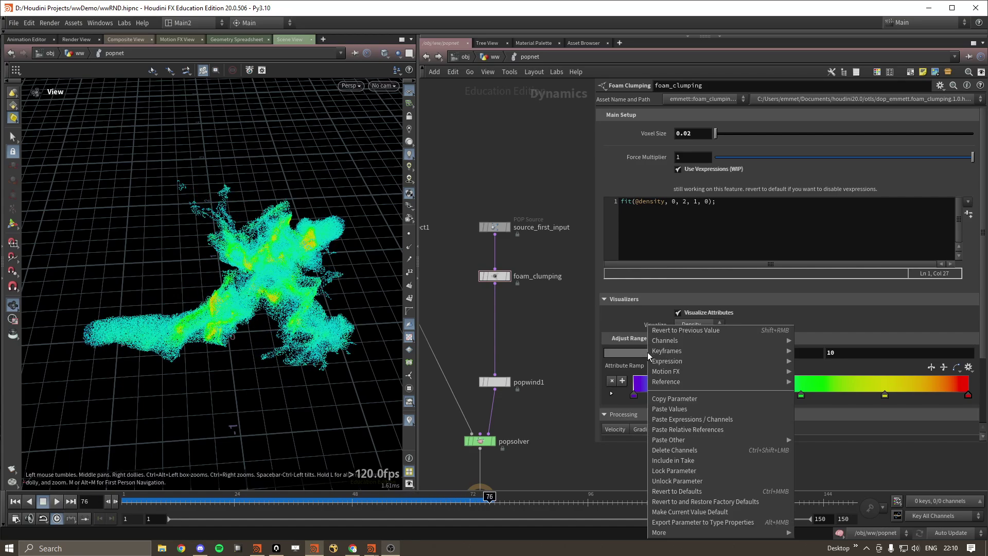
pyautogui.click(688, 491)
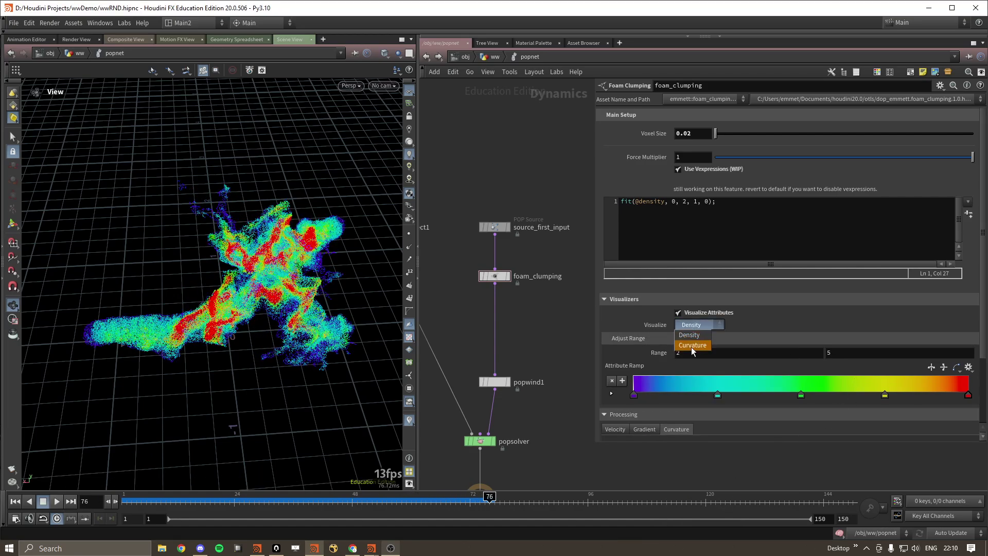
pyautogui.click(692, 346)
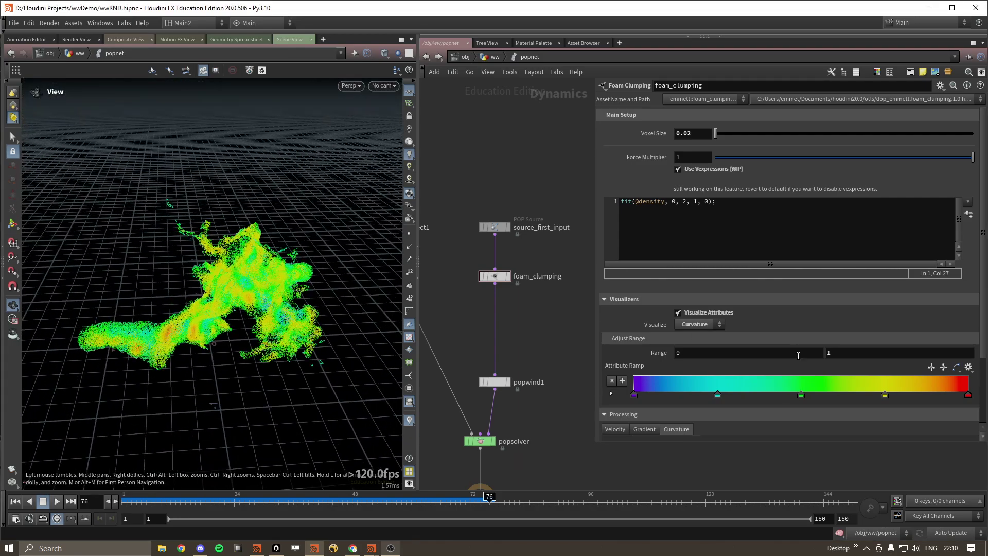
pyautogui.moveTo(848, 354); pyautogui.dragTo(838, 359, button='middle')
pyautogui.hotkey('ctrl', 'z')
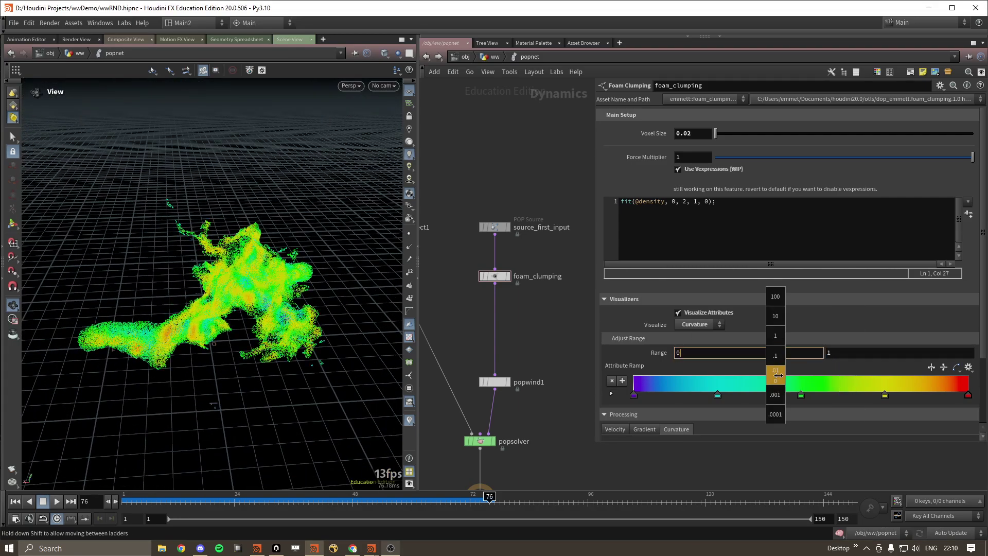
pyautogui.moveTo(832, 374); pyautogui.dragTo(684, 353, button='middle')
# Set the Curvature Range Min to 4.4 and Max to 13, and run the simulation from the start to frame 132.
pyautogui.scroll(-3, 649, 346)
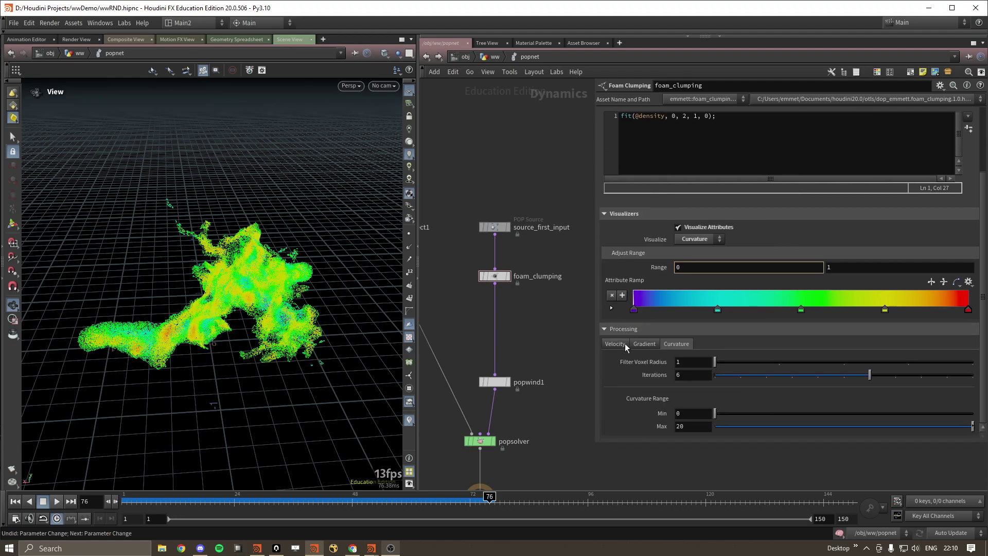
pyautogui.click(720, 415)
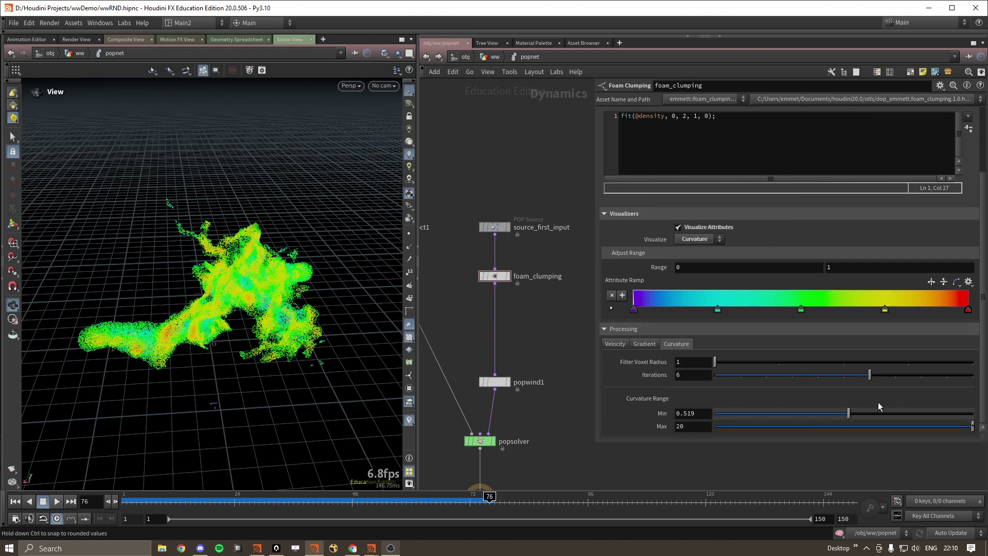
pyautogui.moveTo(865, 403); pyautogui.dragTo(714, 415)
pyautogui.moveTo(705, 427); pyautogui.dragTo(908, 410, button='middle')
pyautogui.moveTo(191, 313)
pyautogui.mouseDown()
pyautogui.moveTo(240, 269)
pyautogui.moveTo(149, 323)
pyautogui.moveTo(192, 312)
pyautogui.mouseUp()
pyautogui.moveTo(484, 502); pyautogui.dragTo(44, 509)
pyautogui.click(57, 501)
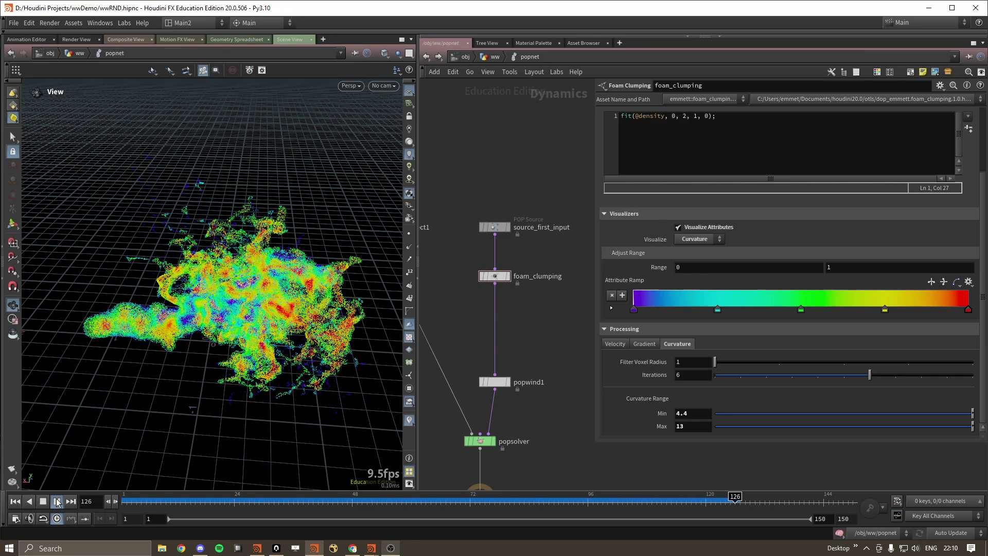
pyautogui.click(57, 502)
pyautogui.moveTo(242, 360); pyautogui.dragTo(250, 383)
# Set the Force Multiplier to 10 and rerun the simulation from the start.
pyautogui.scroll(5, 636, 397)
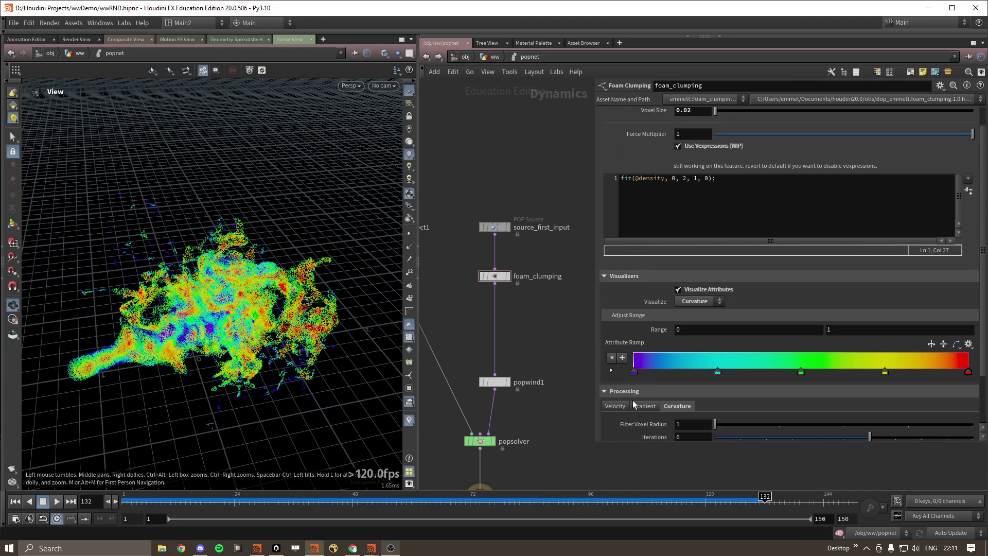
pyautogui.scroll(-4, 632, 400)
pyautogui.scroll(5, 635, 408)
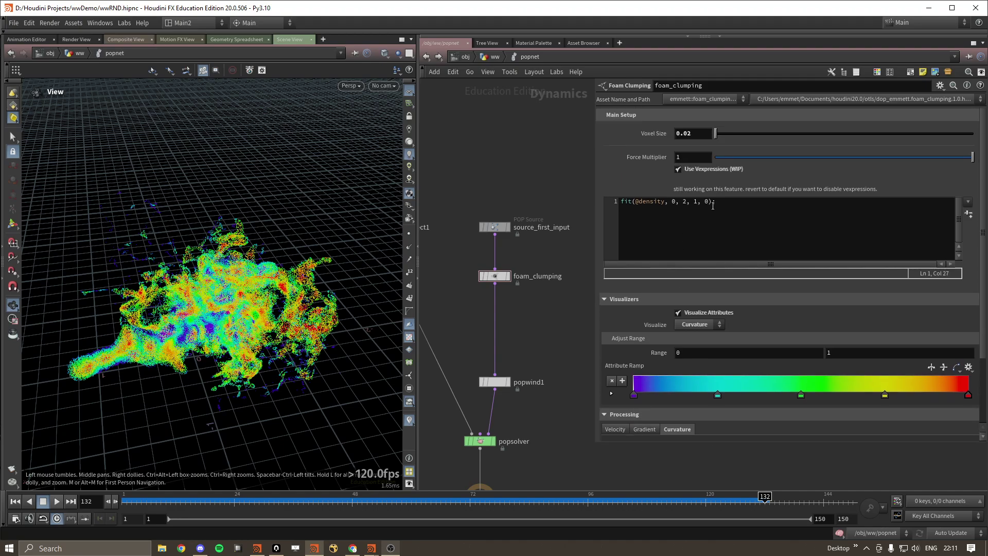
pyautogui.click(692, 157)
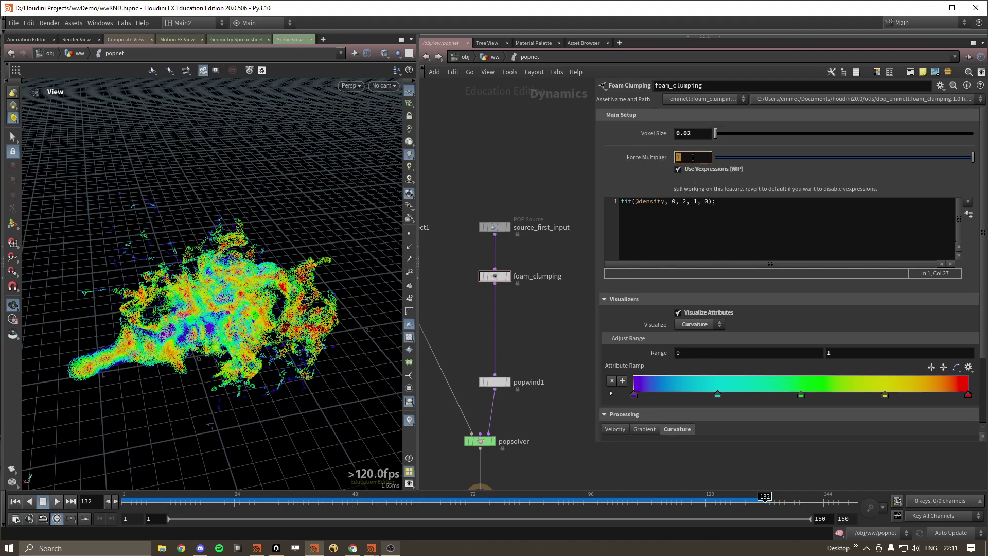
pyautogui.press('Return')
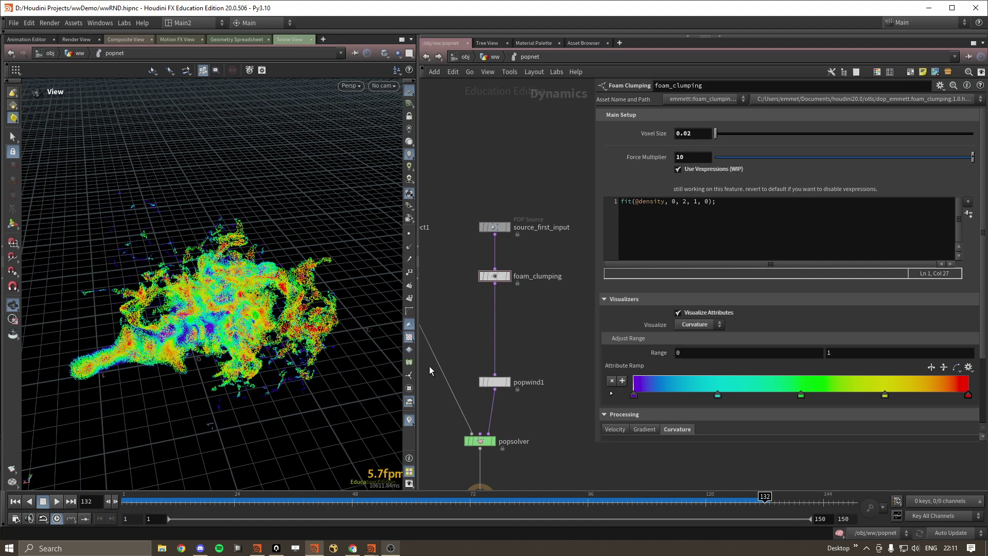
pyautogui.moveTo(170, 500); pyautogui.dragTo(103, 503)
pyautogui.click(57, 501)
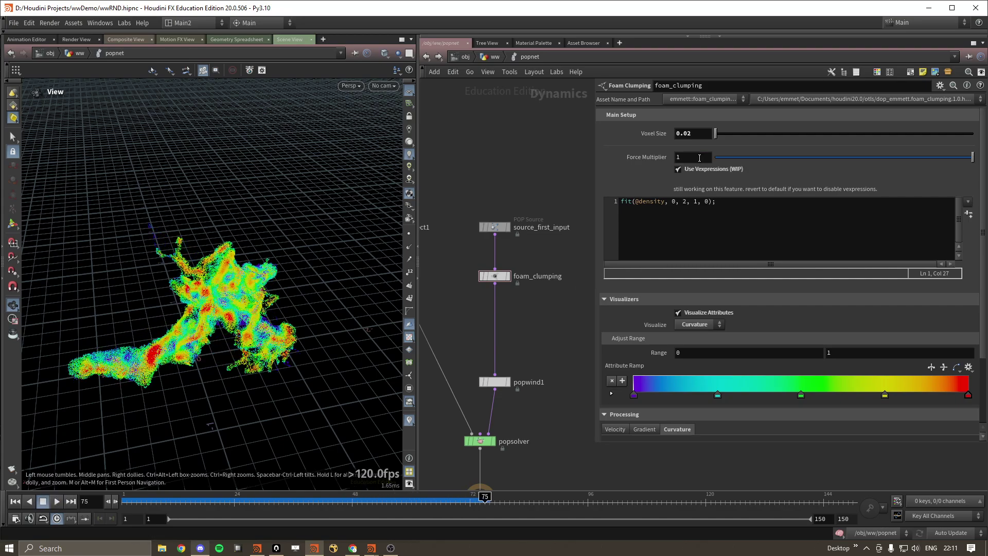
# Set the Force Multiplier to 0 and rerun the simulation from frame 1.
pyautogui.moveTo(716, 158); pyautogui.dragTo(652, 159)
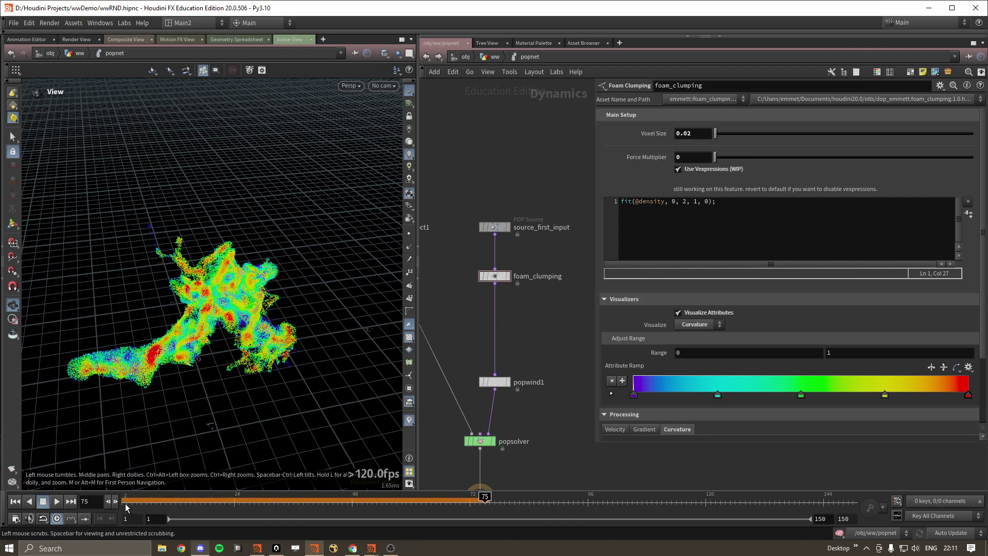
pyautogui.click(125, 504)
pyautogui.click(55, 502)
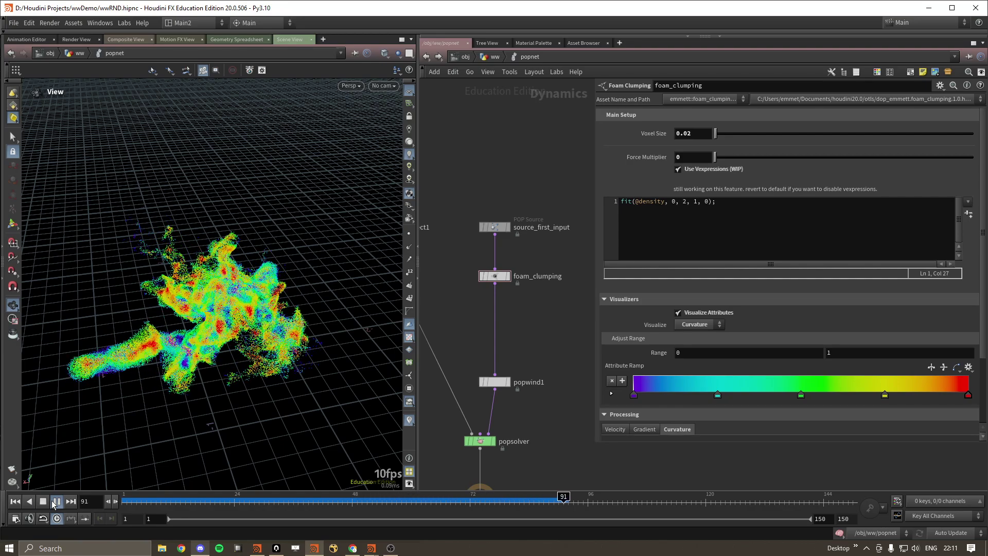
# Turn off Visualize Attributes and run the simulation from the start to frame 72.
pyautogui.click(677, 312)
pyautogui.moveTo(247, 319); pyautogui.dragTo(249, 479)
pyautogui.click(125, 503)
pyautogui.click(53, 501)
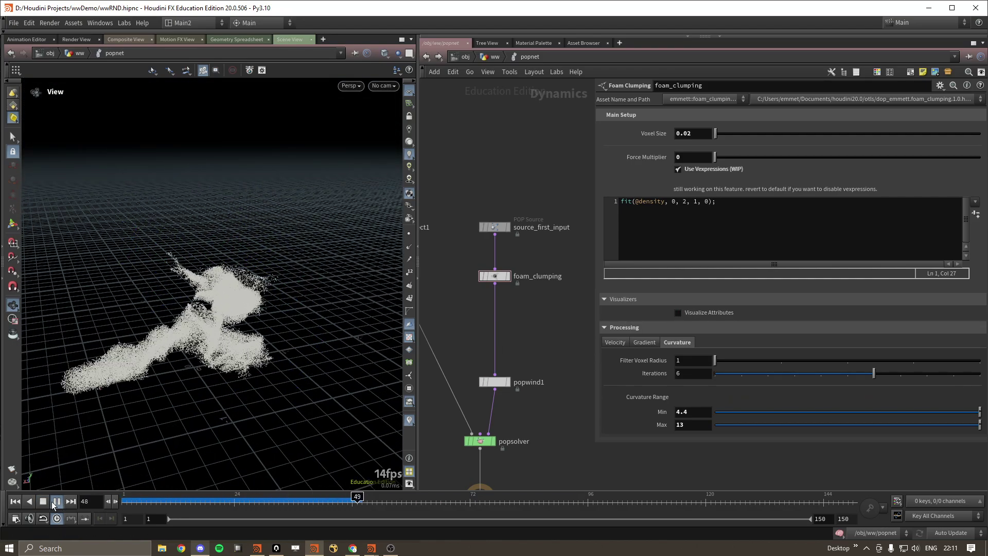
pyautogui.click(56, 501)
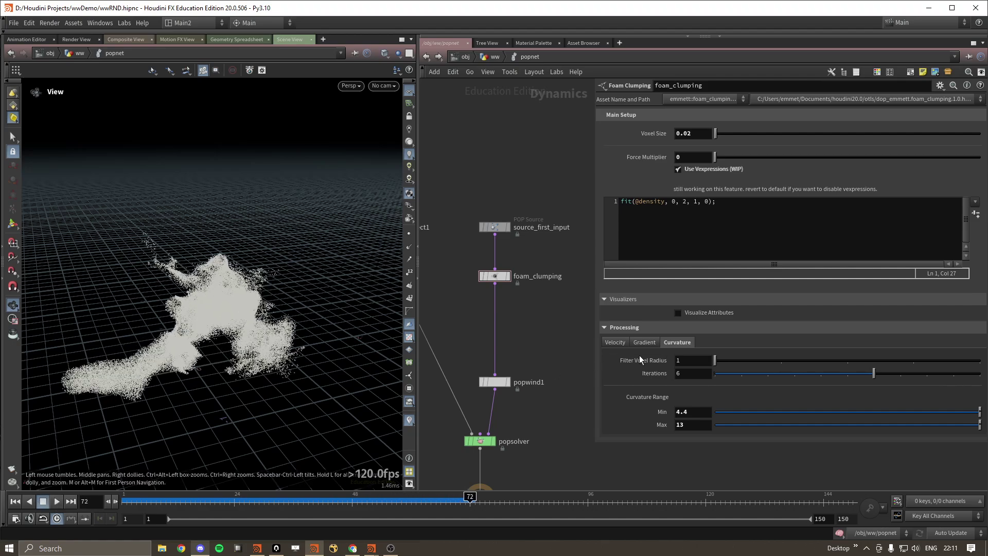
# Turn off Velocity Smoothing in the Processing settings and run the simulation from the start to frame 73.
pyautogui.click(618, 343)
pyautogui.click(678, 359)
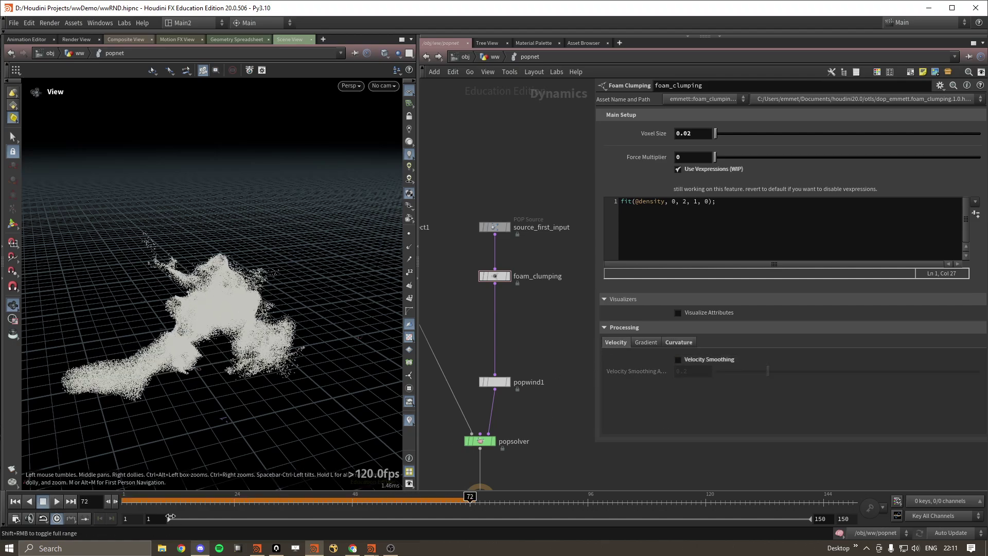
pyautogui.hotkey('ctrl', 'Up')
pyautogui.click(56, 502)
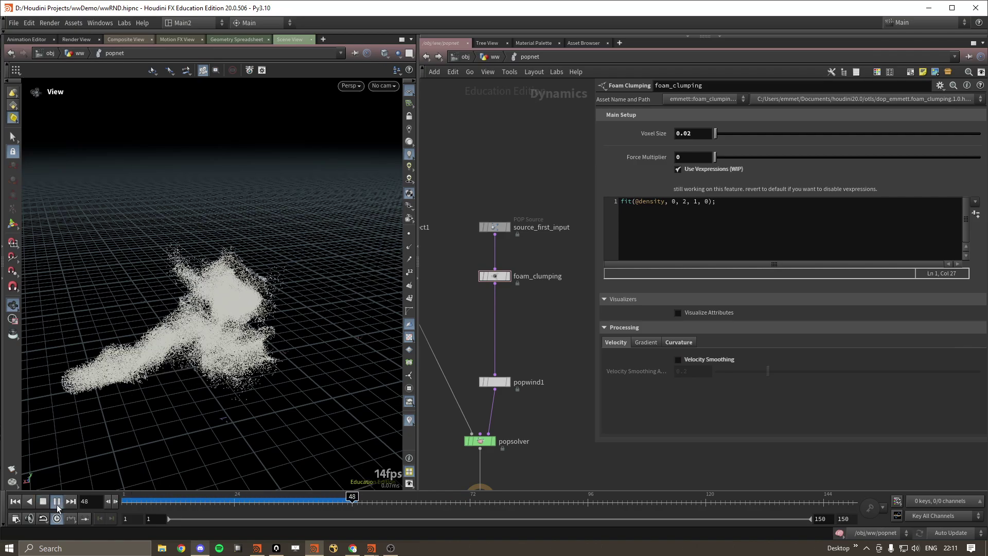
pyautogui.click(59, 502)
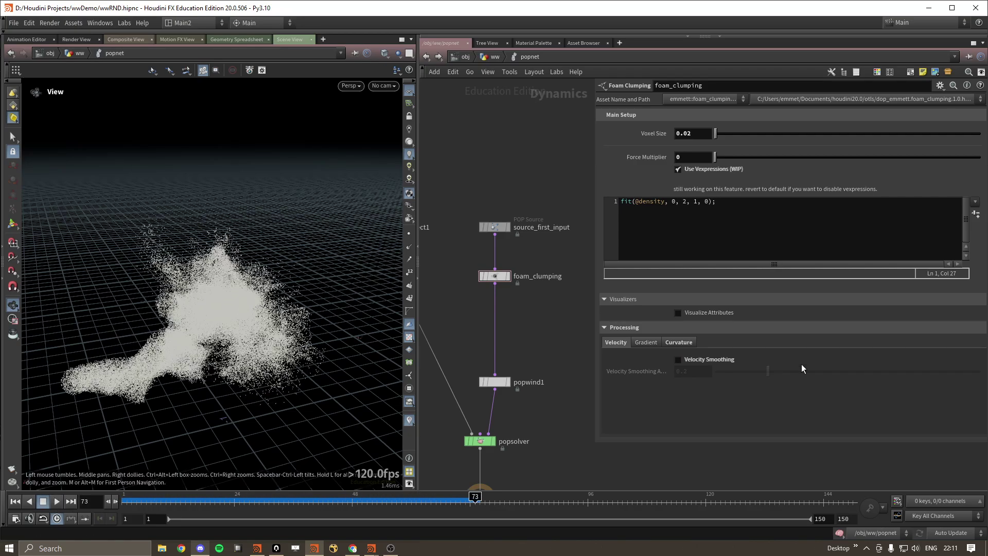
# Turn on Velocity Smoothing with an amount of 0.3 and run the simulation from the start to frame 111.
pyautogui.click(678, 359)
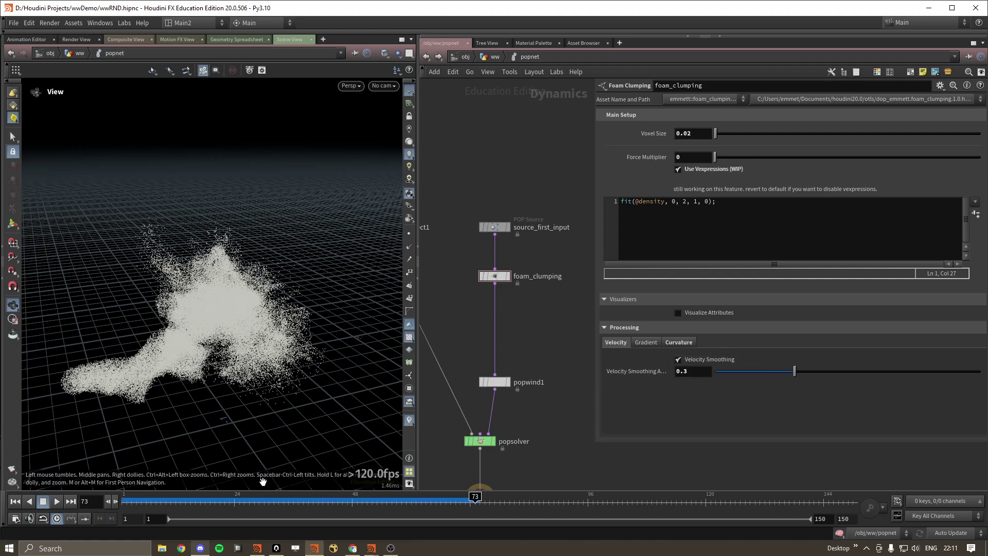
pyautogui.moveTo(138, 502); pyautogui.dragTo(121, 502)
pyautogui.click(57, 504)
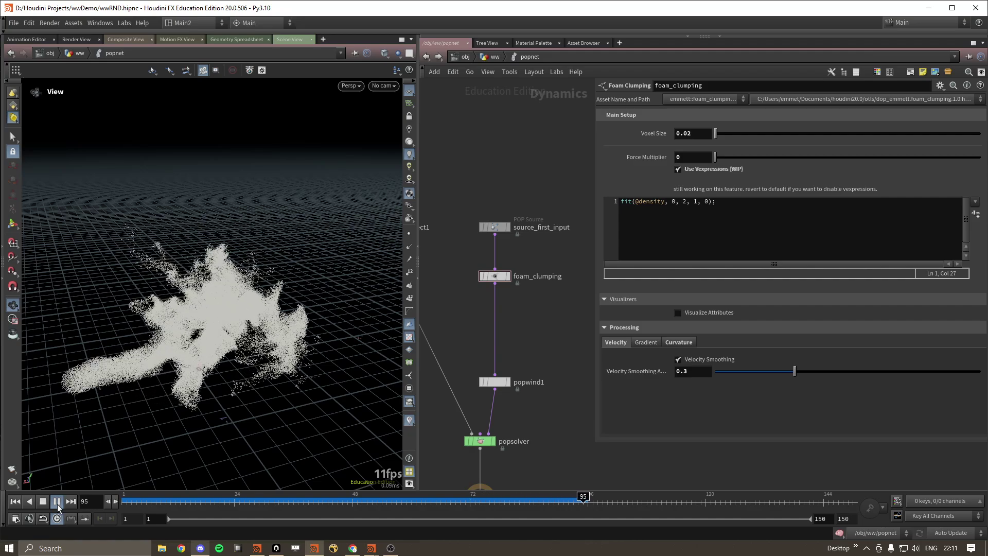
pyautogui.click(57, 504)
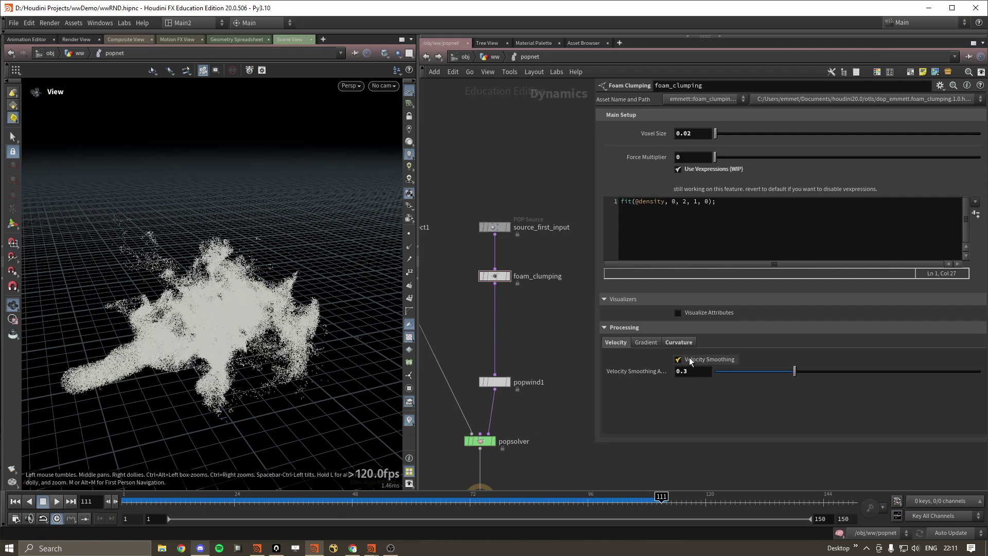
# Revert the velocity smoothing amount and the Curvature Range Min and Max to their defaults.
pyautogui.rightClick(635, 369)
pyautogui.click(664, 482)
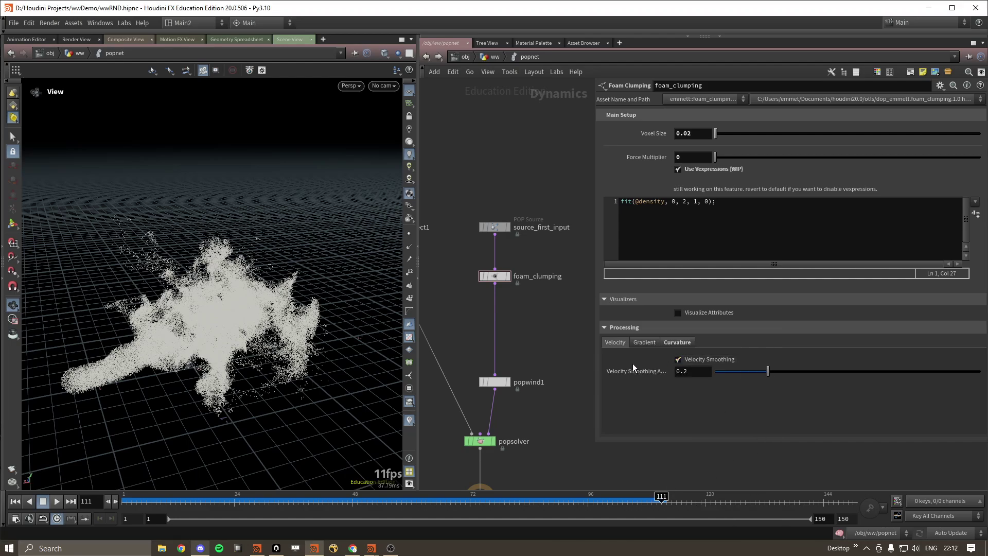
pyautogui.click(644, 342)
pyautogui.click(677, 343)
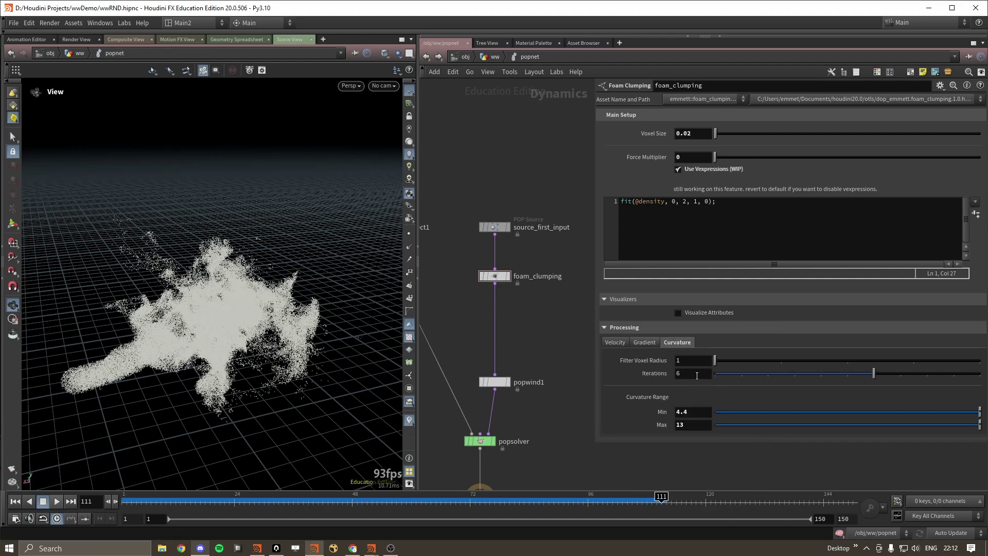
pyautogui.rightClick(651, 412)
pyautogui.click(684, 491)
pyautogui.rightClick(658, 424)
pyautogui.click(684, 491)
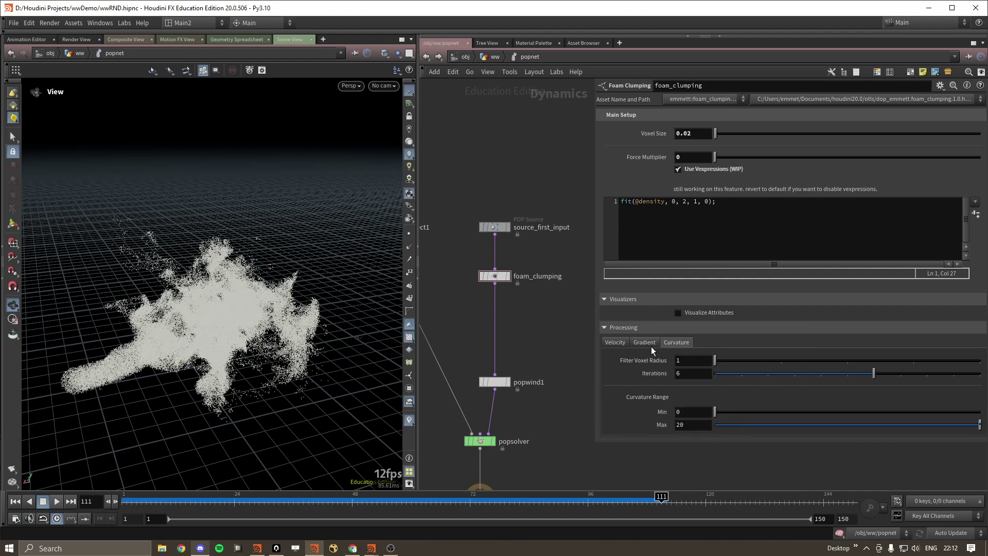
# Revert the Force Multiplier and Voxel Size to their defaults and turn off Use Vexpressions.
pyautogui.rightClick(641, 158)
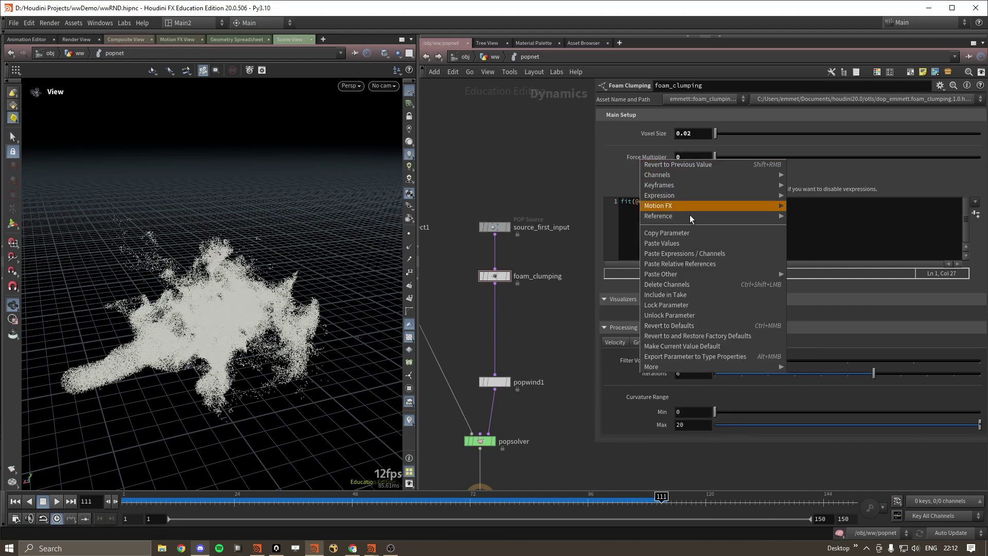
pyautogui.click(682, 327)
pyautogui.rightClick(672, 133)
pyautogui.click(728, 301)
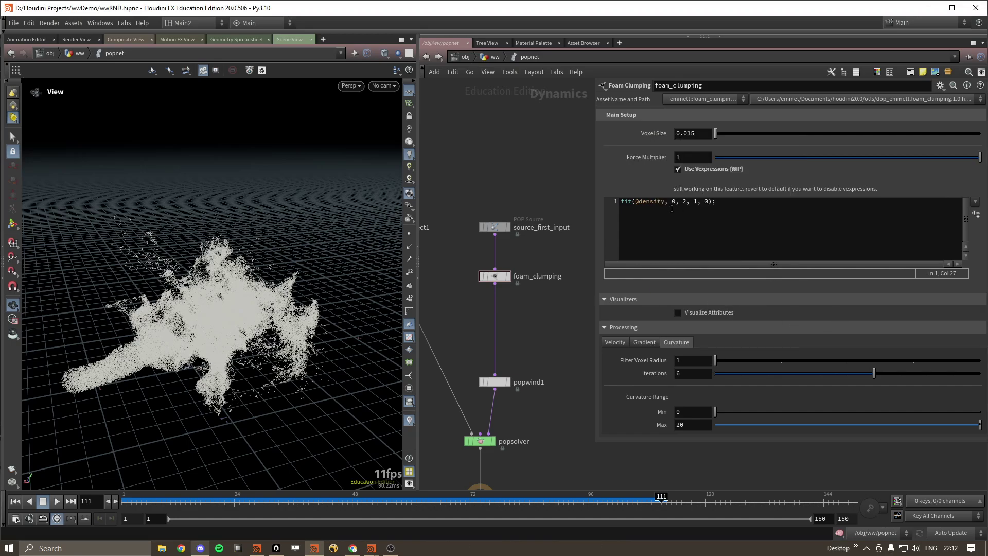
pyautogui.click(680, 170)
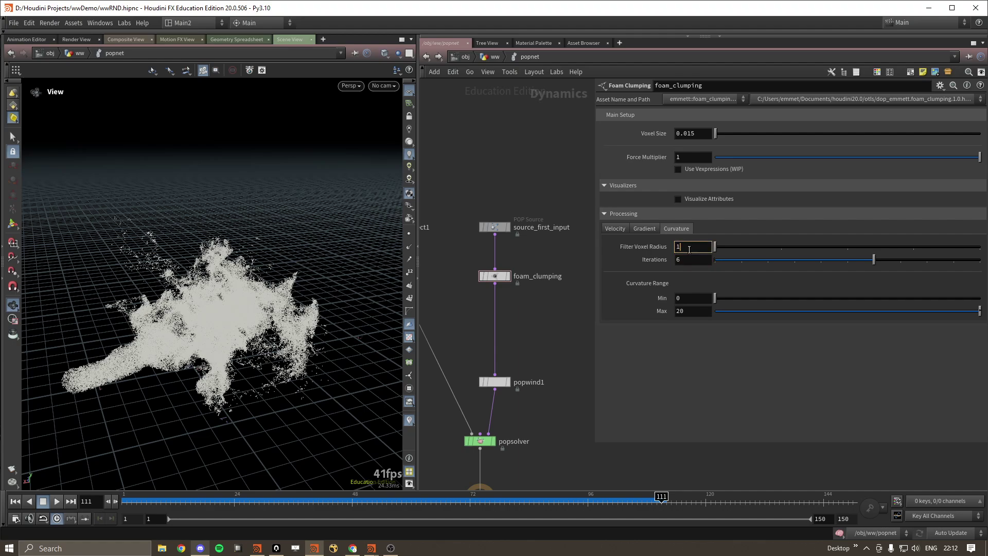
# Compare the Filter Voxel Radius and Iterations settings of the Gradient and Curvature processing.
pyautogui.click(645, 228)
pyautogui.click(677, 227)
pyautogui.click(645, 228)
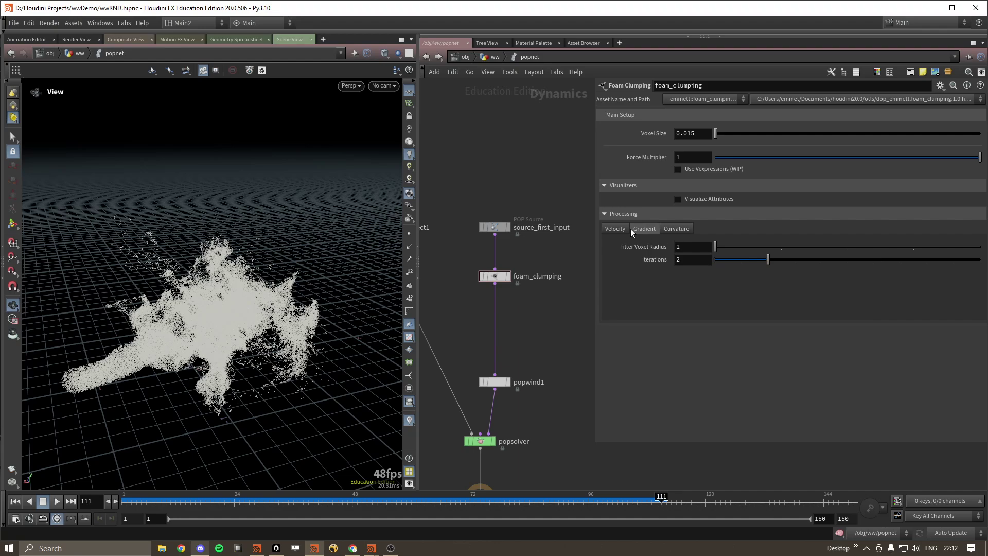
pyautogui.click(678, 228)
pyautogui.click(644, 227)
# Turn on the gradient scene visualizer and scrub the simulation back to frame 53 and forward to frame 111 to examine the gradient vectors.
pyautogui.click(410, 420)
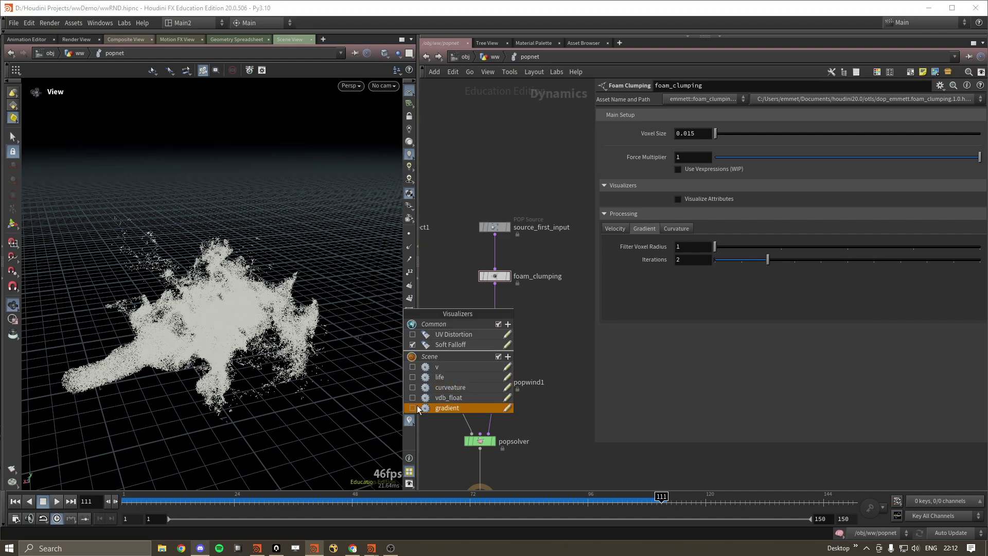
pyautogui.click(443, 404)
pyautogui.scroll(5, 286, 256)
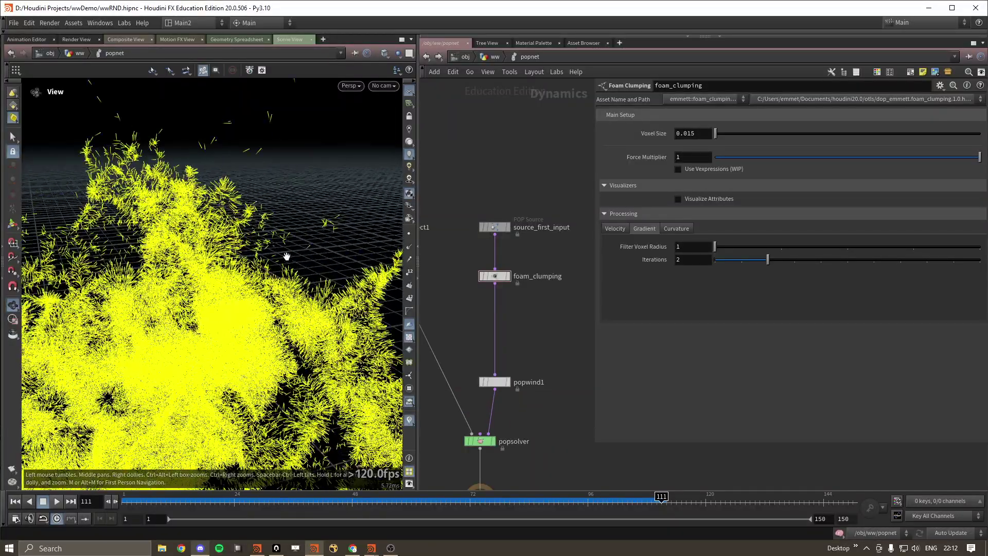
pyautogui.moveTo(286, 256); pyautogui.dragTo(264, 226)
pyautogui.moveTo(604, 497); pyautogui.dragTo(582, 497)
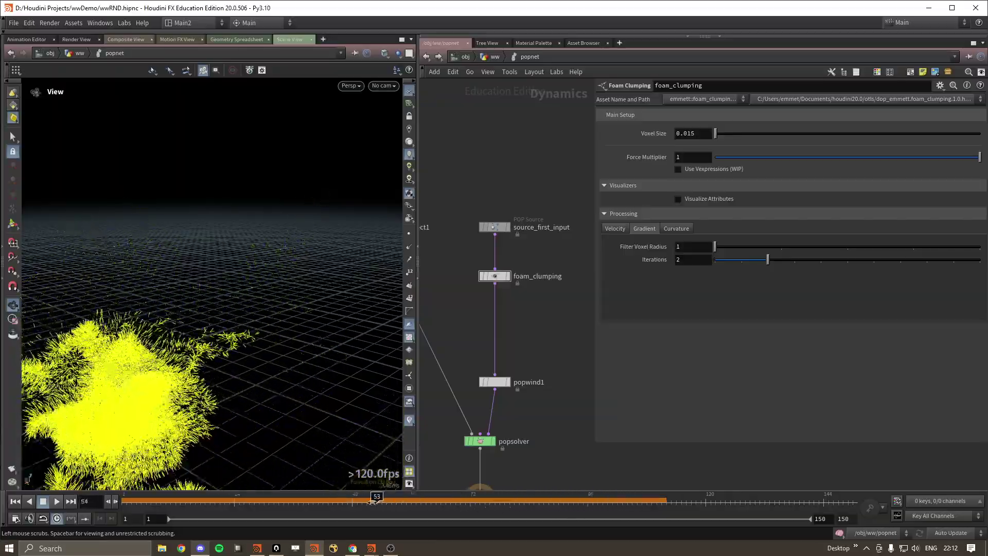
pyautogui.moveTo(625, 505); pyautogui.dragTo(660, 508)
pyautogui.moveTo(274, 324); pyautogui.dragTo(247, 314)
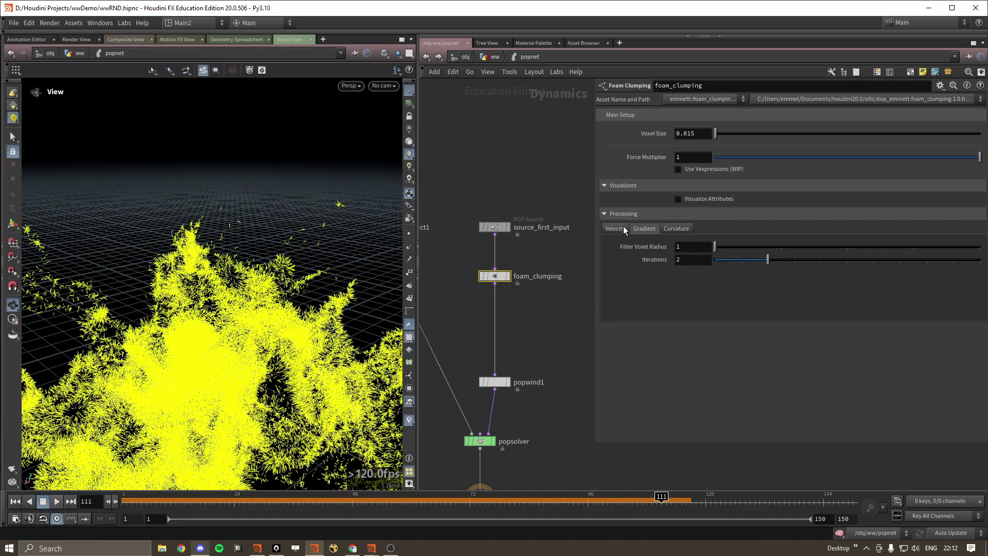
# Turn off the gradient scene visualizer and open the Curvature processing settings of foam_clumping.
pyautogui.click(678, 168)
pyautogui.moveTo(242, 315); pyautogui.dragTo(421, 388)
pyautogui.click(409, 420)
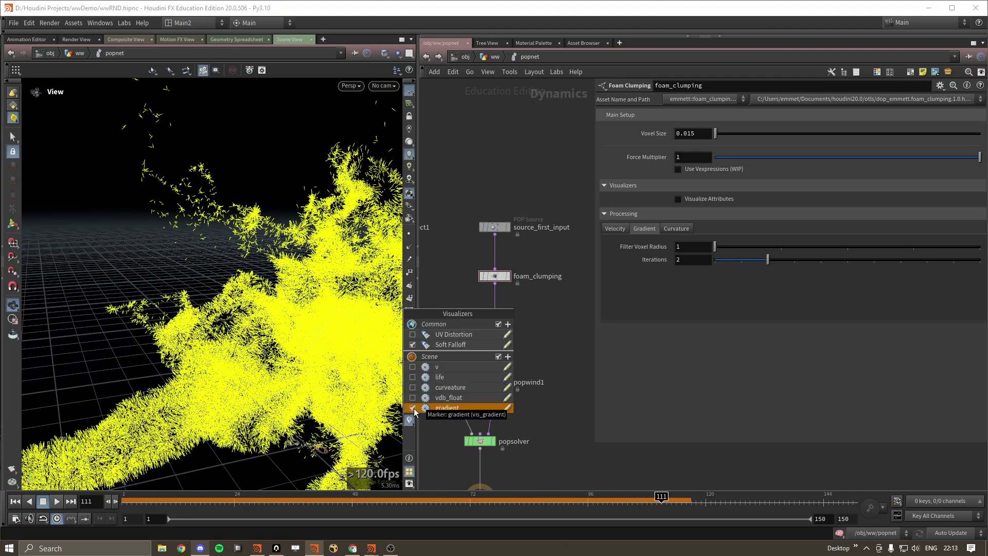
pyautogui.click(412, 408)
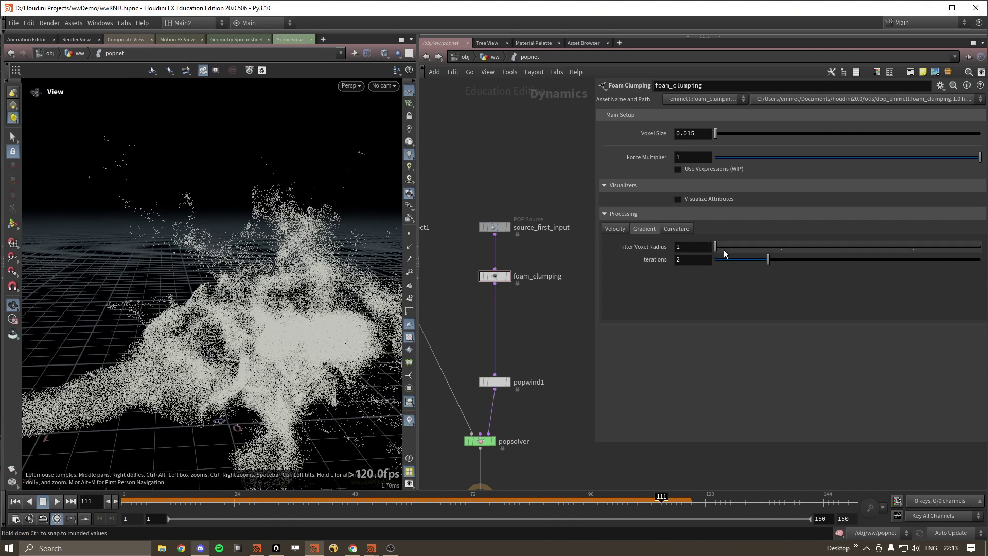
pyautogui.moveTo(772, 259)
pyautogui.mouseDown()
pyautogui.moveTo(810, 268)
pyautogui.moveTo(875, 254)
pyautogui.moveTo(733, 267)
pyautogui.moveTo(713, 264)
pyautogui.moveTo(772, 261)
pyautogui.moveTo(708, 260)
pyautogui.moveTo(782, 265)
pyautogui.moveTo(686, 260)
pyautogui.moveTo(770, 266)
pyautogui.moveTo(733, 260)
pyautogui.moveTo(760, 262)
pyautogui.mouseUp()
pyautogui.click(676, 230)
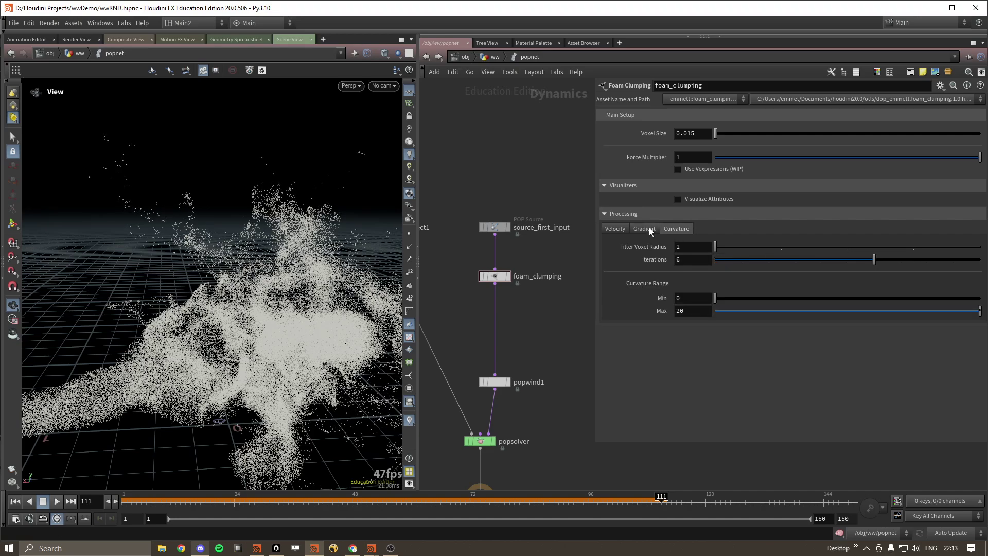
# Visualize the Curvature attribute, set the Curvature Iterations to 1, and run the simulation from the start to frame 93.
pyautogui.click(677, 198)
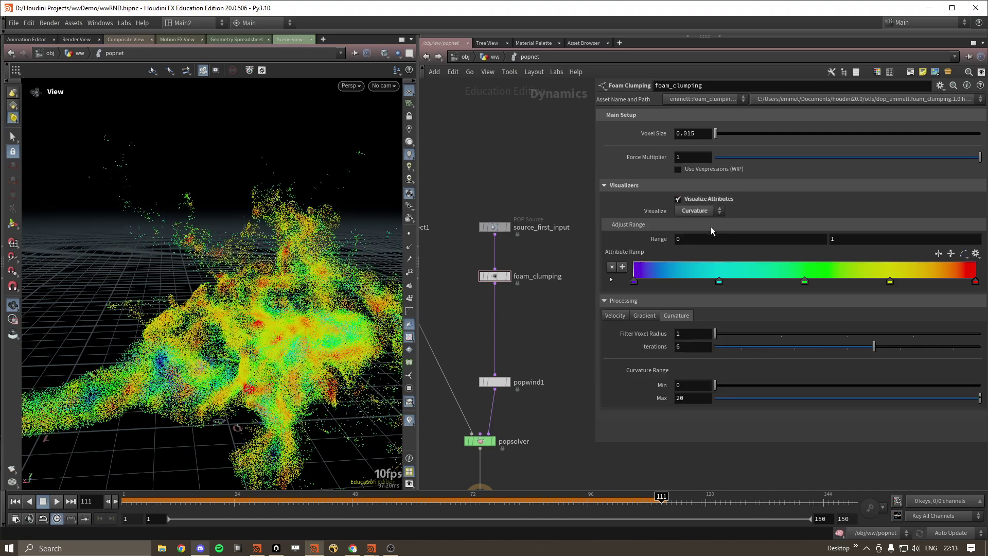
pyautogui.moveTo(873, 347); pyautogui.dragTo(786, 333)
pyautogui.moveTo(732, 348)
pyautogui.mouseDown()
pyautogui.moveTo(764, 348)
pyautogui.moveTo(730, 333)
pyautogui.mouseUp()
pyautogui.click(15, 501)
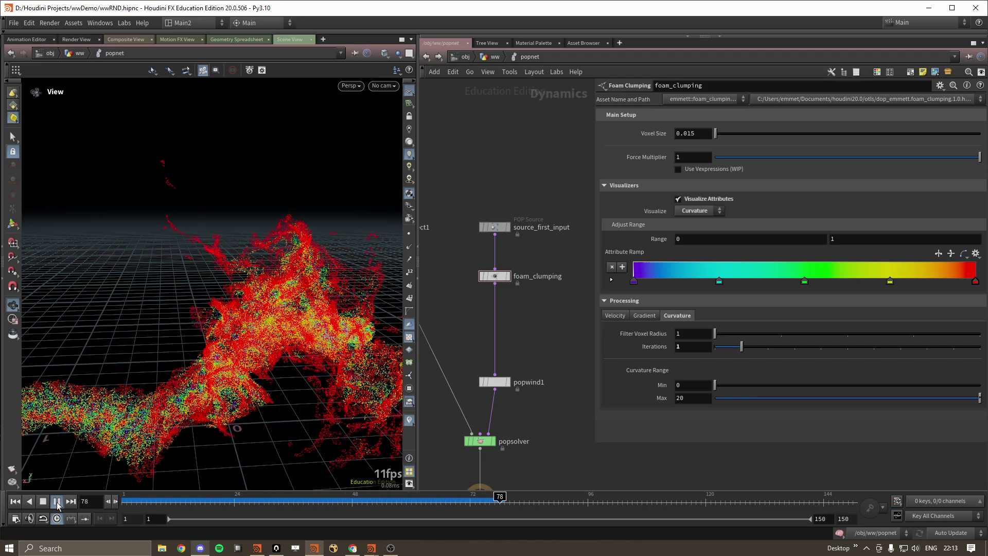
pyautogui.click(57, 505)
pyautogui.moveTo(250, 268); pyautogui.dragTo(329, 247)
# Turn off Visualize Attributes and rerun the simulation from the start to frame 111 to judge the clumping.
pyautogui.click(678, 199)
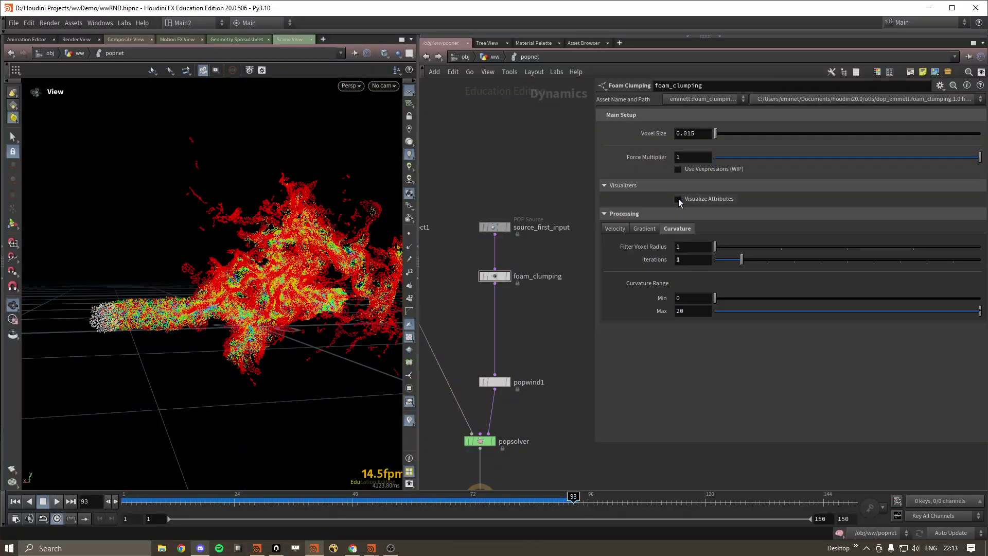
pyautogui.click(124, 501)
pyautogui.click(56, 500)
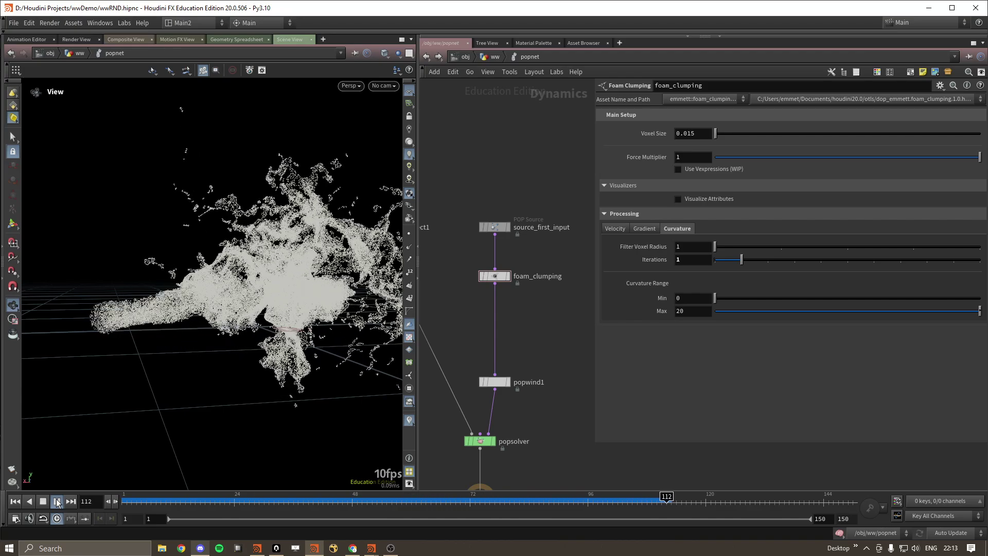
pyautogui.click(56, 502)
pyautogui.moveTo(293, 275); pyautogui.dragTo(248, 220)
pyautogui.moveTo(669, 509)
pyautogui.mouseDown()
pyautogui.moveTo(637, 500)
pyautogui.moveTo(693, 502)
pyautogui.moveTo(566, 501)
pyautogui.moveTo(662, 502)
pyautogui.mouseUp()
pyautogui.moveTo(352, 402); pyautogui.dragTo(357, 409)
pyautogui.moveTo(357, 409); pyautogui.dragTo(242, 360, button='right')
pyautogui.moveTo(242, 360); pyautogui.dragTo(209, 350)
# Revert the Curvature Iterations to the default and return to frame 1.
pyautogui.rightClick(679, 264)
pyautogui.click(670, 427)
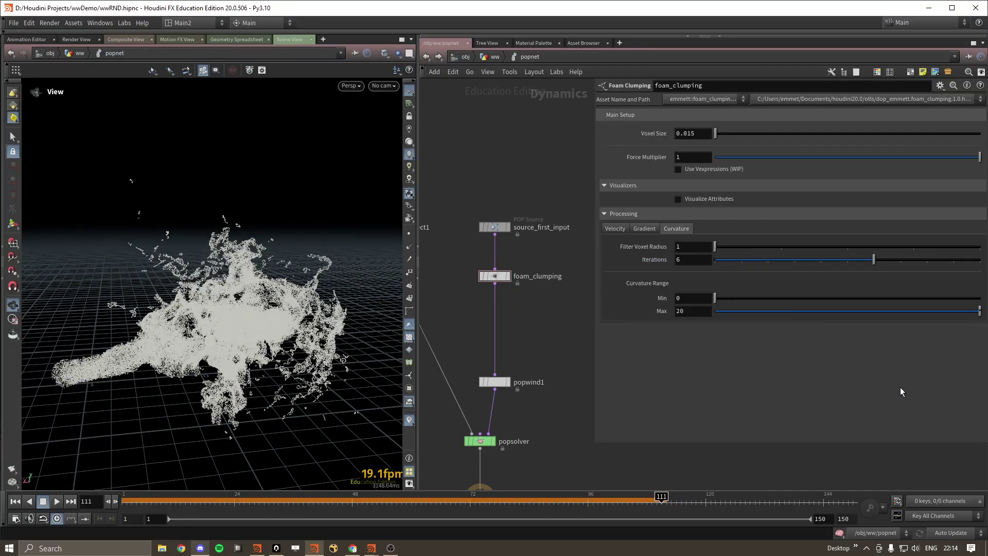
pyautogui.moveTo(442, 495); pyautogui.dragTo(123, 493)
# Go up to the ww geometry network and bring up the two MPlay foam renders side by side for comparison.
pyautogui.scroll(-3, 550, 317)
pyautogui.moveTo(551, 316); pyautogui.dragTo(547, 313, button='middle')
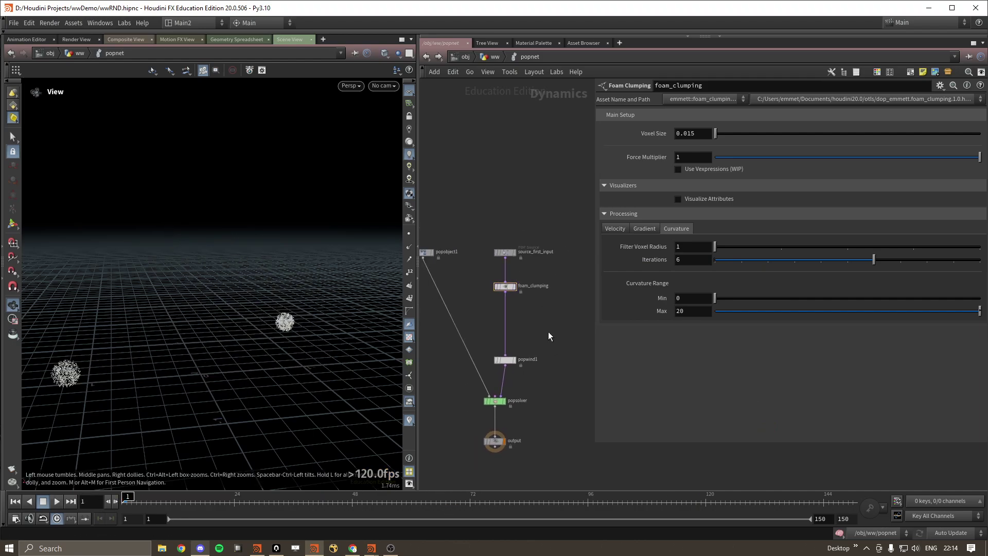
pyautogui.press('u')
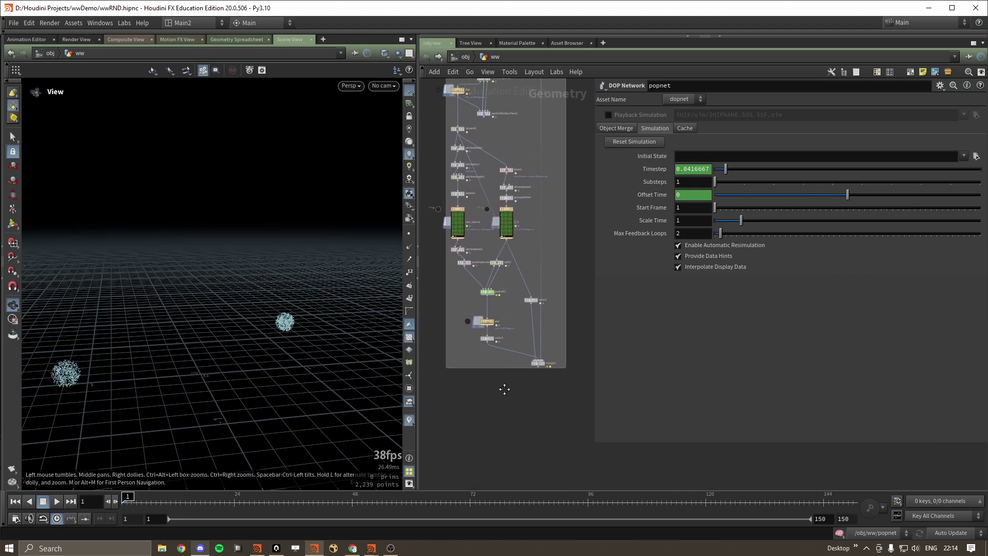
pyautogui.moveTo(371, 547)
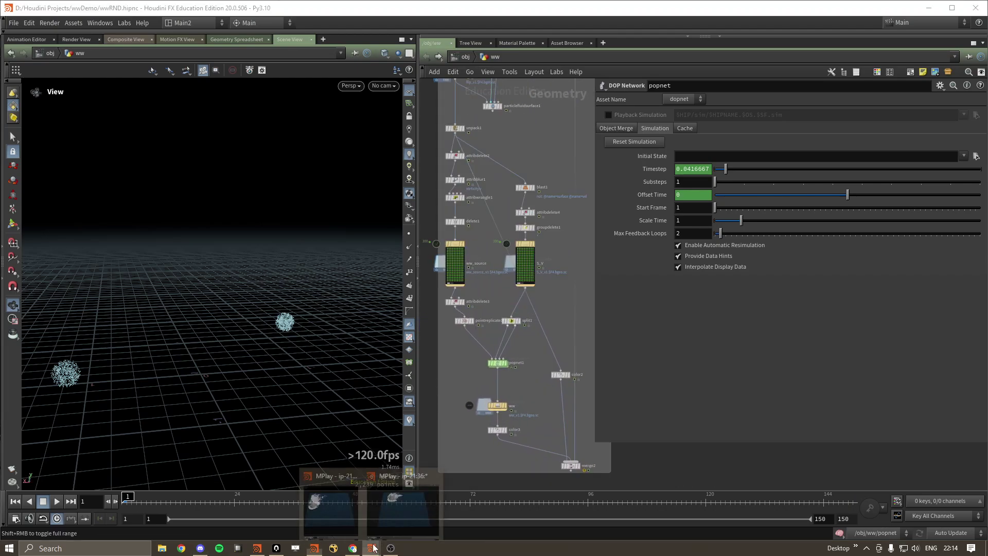
pyautogui.click(335, 502)
pyautogui.click(399, 514)
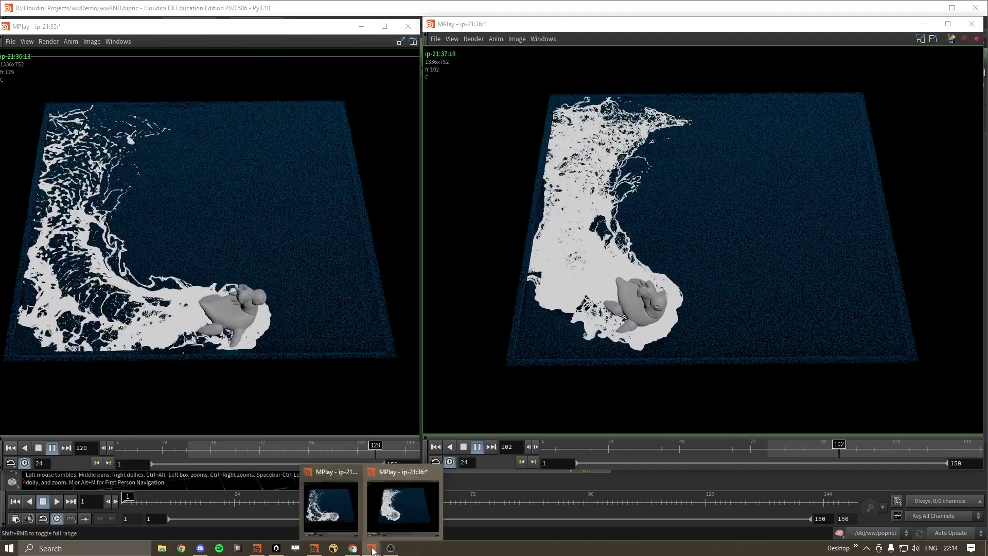
# Switch back to Houdini and examine the whitewater source node chain around popnet1, ww_source and attribwrangle1.
pyautogui.click(314, 548)
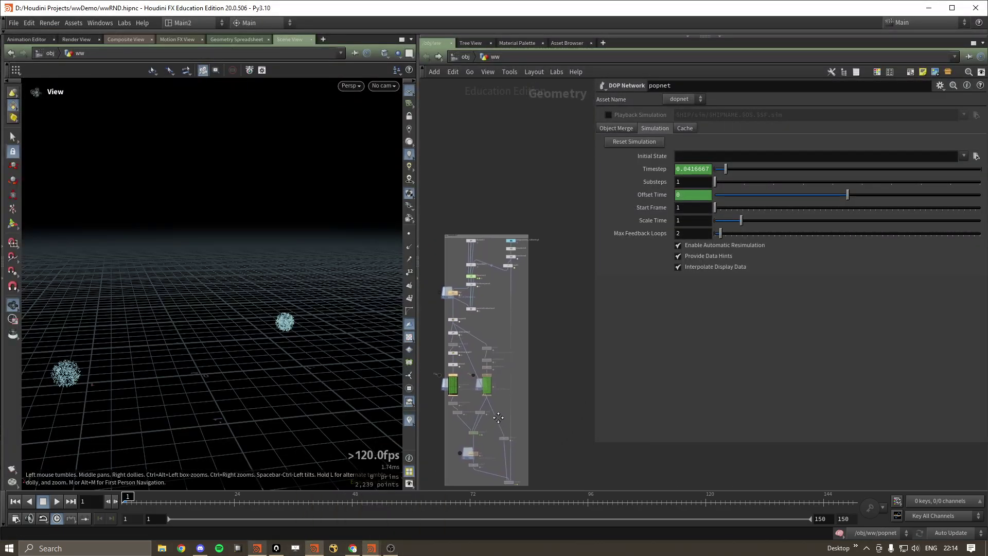
pyautogui.scroll(5, 501, 280)
pyautogui.moveTo(488, 316); pyautogui.dragTo(492, 271, button='middle')
pyautogui.scroll(-2, 493, 261)
pyautogui.scroll(1, 491, 270)
pyautogui.scroll(2, 499, 270)
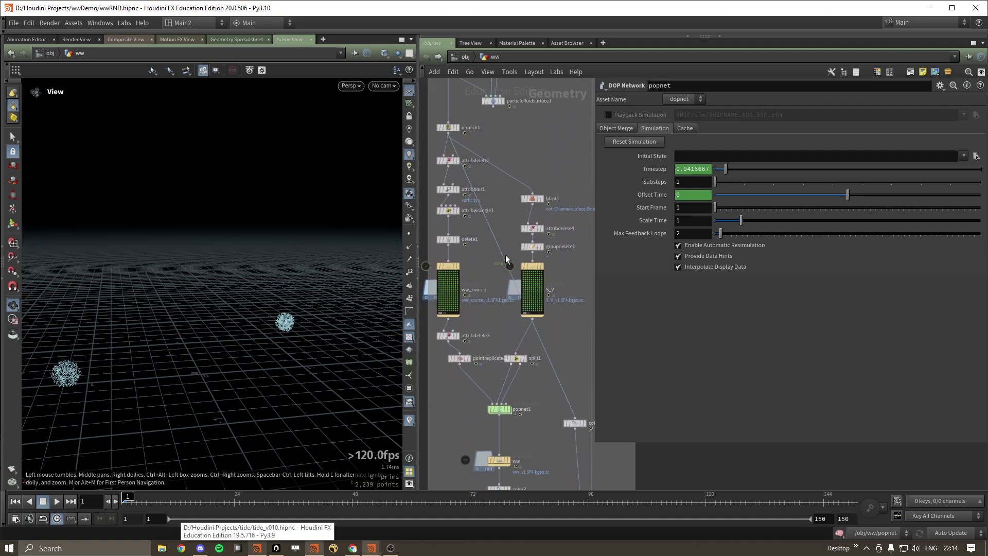
pyautogui.moveTo(566, 283); pyautogui.dragTo(563, 262, button='middle')
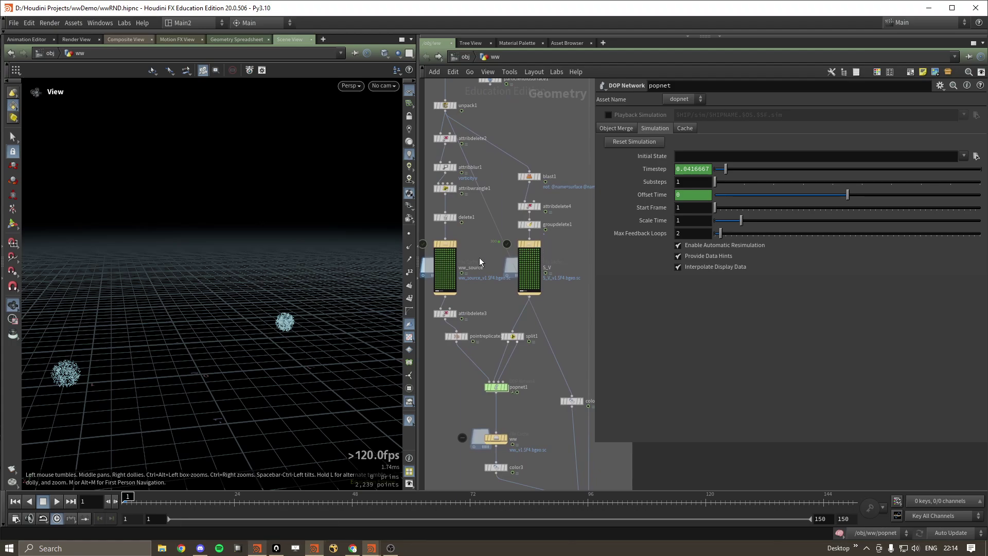
pyautogui.moveTo(478, 256); pyautogui.dragTo(467, 253)
pyautogui.moveTo(468, 253); pyautogui.dragTo(478, 294, button='middle')
pyautogui.scroll(3, 486, 236)
pyautogui.scroll(-3, 487, 234)
pyautogui.moveTo(494, 200); pyautogui.dragTo(511, 262, button='middle')
pyautogui.scroll(3, 480, 301)
# Examine the color expression in attribwrangle1 and the filter expression in delete1.
pyautogui.click(461, 276)
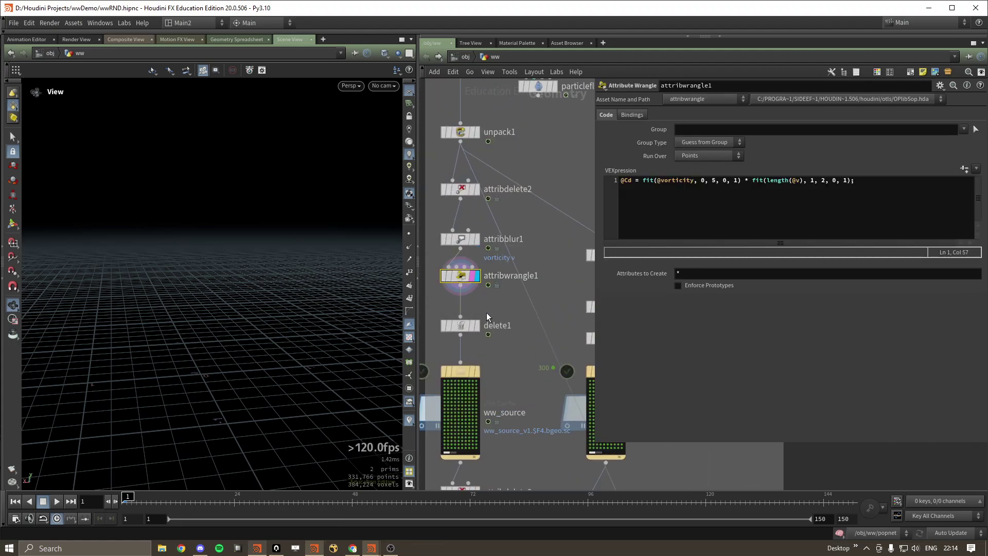
pyautogui.click(473, 327)
pyautogui.click(471, 372)
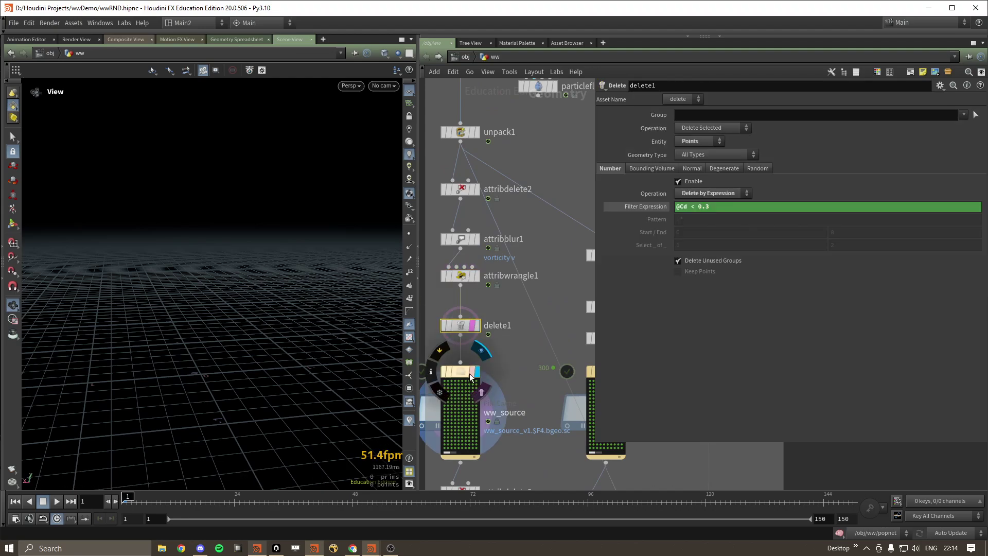
pyautogui.click(463, 281)
pyautogui.moveTo(857, 199); pyautogui.dragTo(724, 181)
# Display the ww_source file cache, frame it in the view, and scrub to frame 124 to examine the source points.
pyautogui.moveTo(512, 305); pyautogui.dragTo(516, 240, button='middle')
pyautogui.click(466, 309)
pyautogui.press('f')
pyautogui.moveTo(282, 285); pyautogui.dragTo(261, 314)
pyautogui.moveTo(128, 501); pyautogui.dragTo(583, 502)
pyautogui.moveTo(227, 257); pyautogui.dragTo(185, 238, button='right')
pyautogui.moveTo(185, 239); pyautogui.dragTo(196, 296)
pyautogui.moveTo(196, 295); pyautogui.dragTo(232, 294, button='right')
pyautogui.moveTo(232, 294); pyautogui.dragTo(282, 307)
pyautogui.moveTo(583, 502); pyautogui.dragTo(725, 500)
# Display pointreplicate1 and examine its Shape settings and replicated points.
pyautogui.scroll(-2, 493, 372)
pyautogui.scroll(2, 493, 372)
pyautogui.click(457, 319)
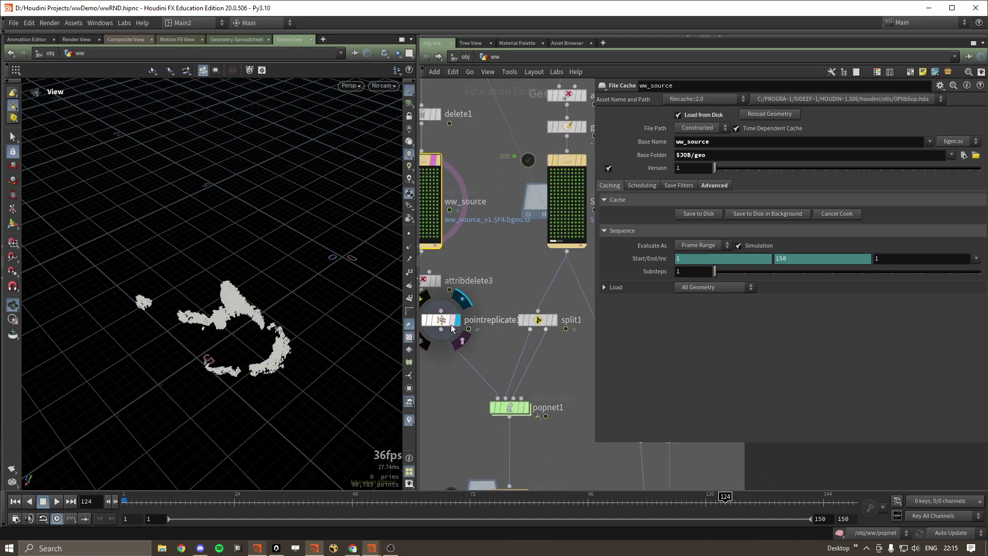
pyautogui.click(440, 319)
pyautogui.scroll(3, 384, 313)
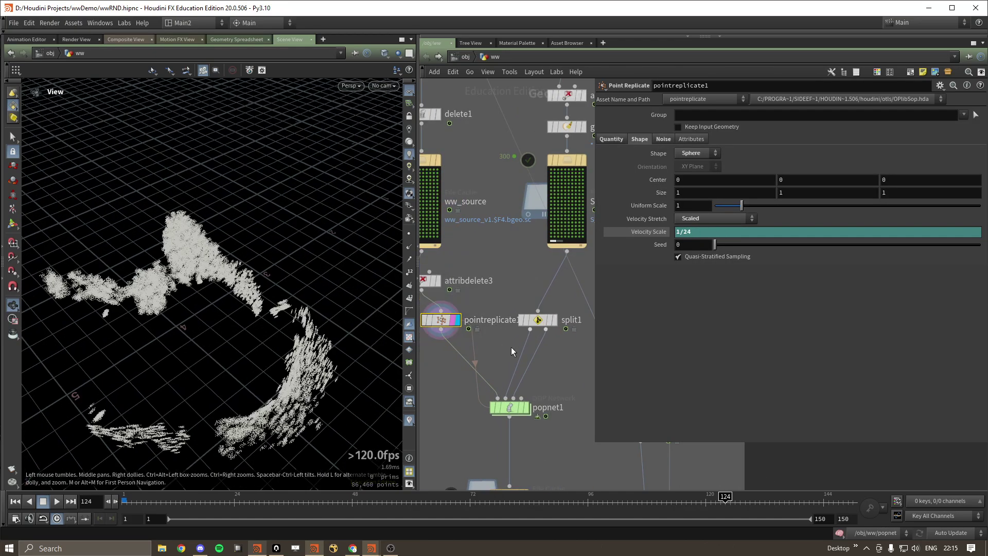
# Open the popnet1 network and return to the first frame.
pyautogui.moveTo(511, 352); pyautogui.dragTo(496, 307, button='middle')
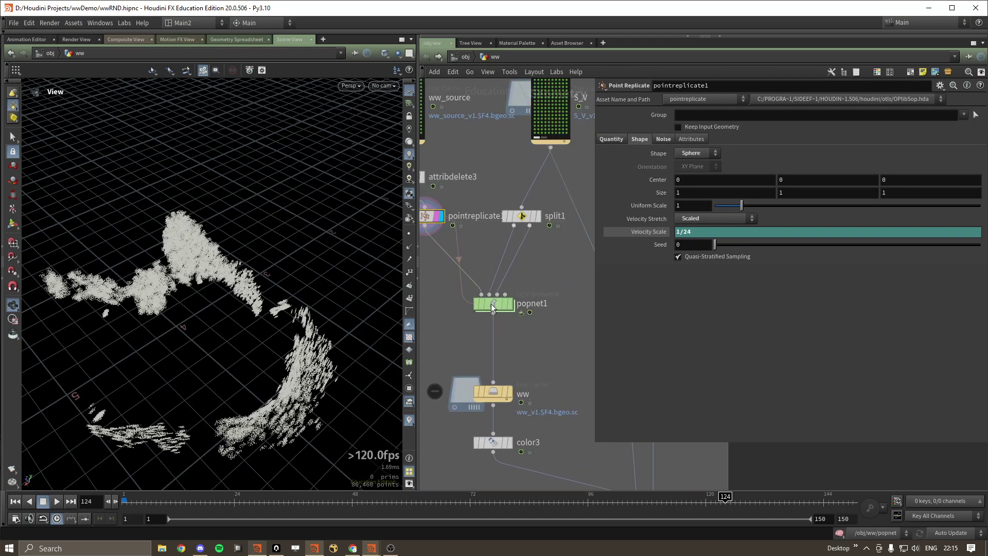
pyautogui.press('i')
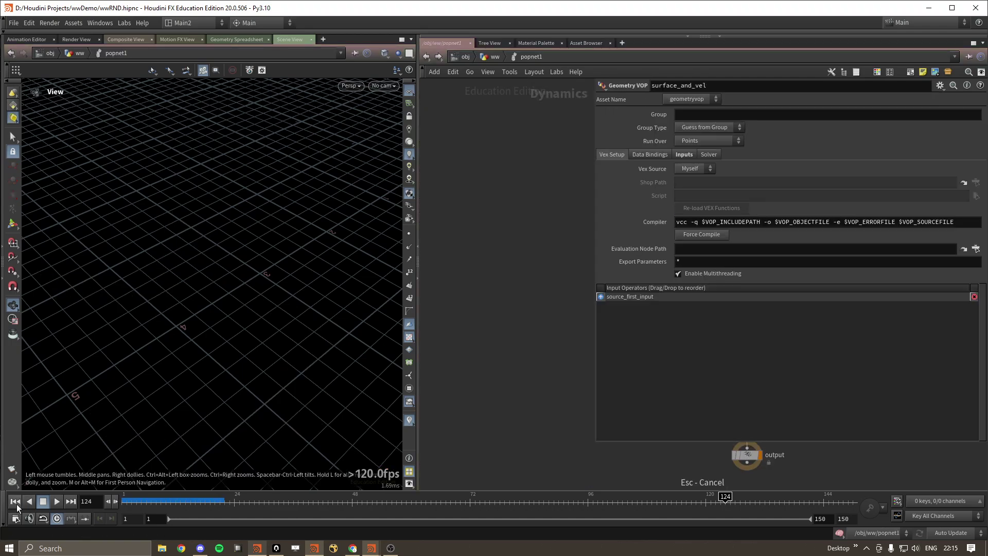
pyautogui.scroll(3, 575, 283)
pyautogui.moveTo(586, 262); pyautogui.dragTo(527, 271, button='middle')
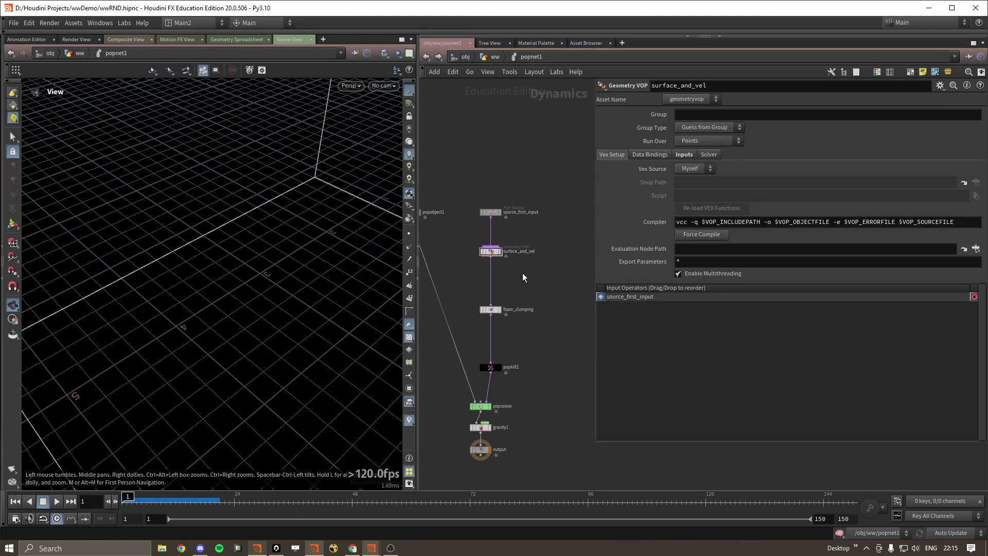
# Examine the surface_and_vel Geometry VOP placed between source_first_input and foam_clumping.
pyautogui.moveTo(477, 242); pyautogui.dragTo(476, 242)
pyautogui.scroll(1, 535, 271)
pyautogui.scroll(1, 499, 275)
pyautogui.moveTo(518, 270)
pyautogui.mouseDown(button='middle')
pyautogui.moveTo(499, 274)
pyautogui.moveTo(518, 277)
pyautogui.mouseUp(button='middle')
pyautogui.moveTo(552, 269); pyautogui.dragTo(440, 231)
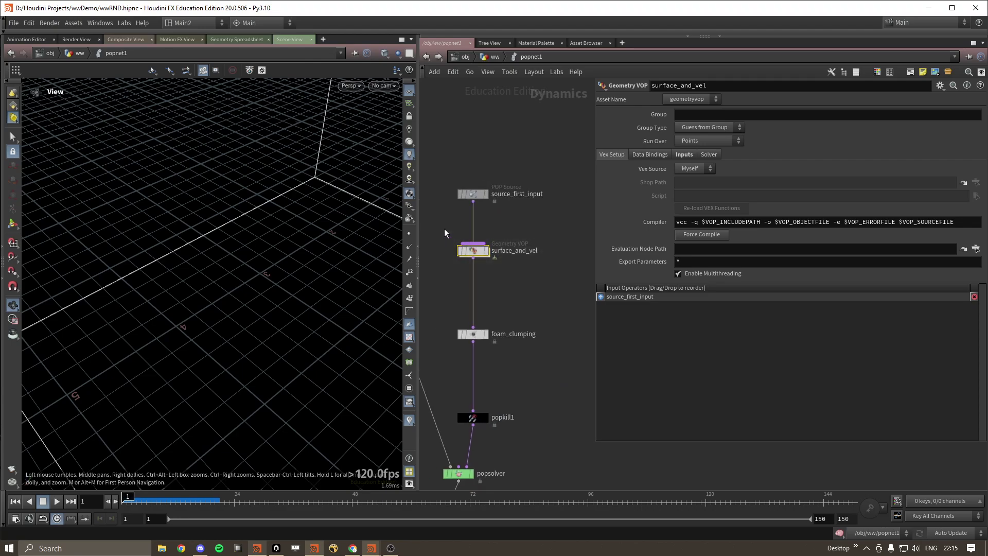
pyautogui.moveTo(561, 275); pyautogui.dragTo(581, 278)
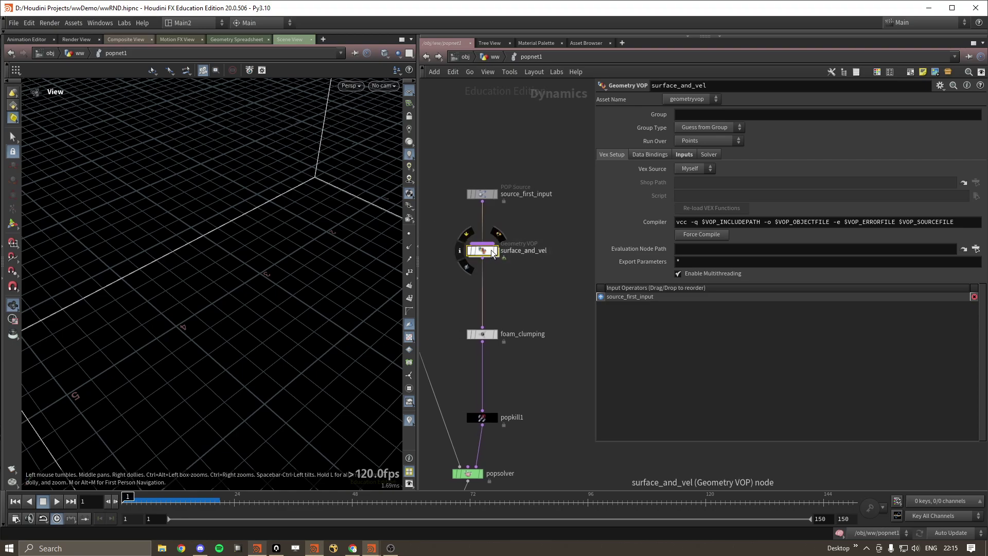
pyautogui.moveTo(588, 280); pyautogui.dragTo(532, 241, button='middle')
pyautogui.click(541, 242)
pyautogui.moveTo(431, 178); pyautogui.dragTo(454, 172)
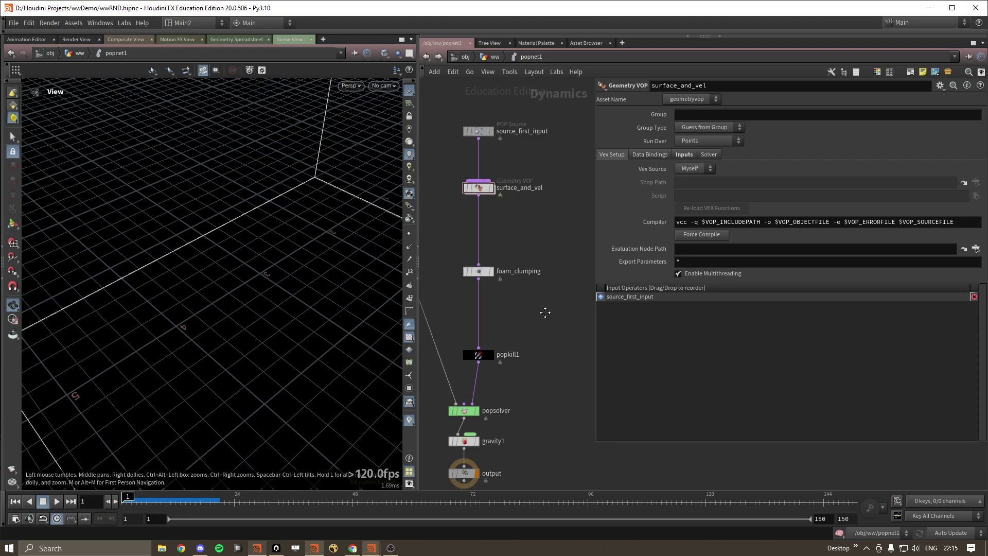
# Select foam_clumping in popnet1 and examine its Vexpression and its Curvature processing settings.
pyautogui.moveTo(545, 298); pyautogui.dragTo(440, 251)
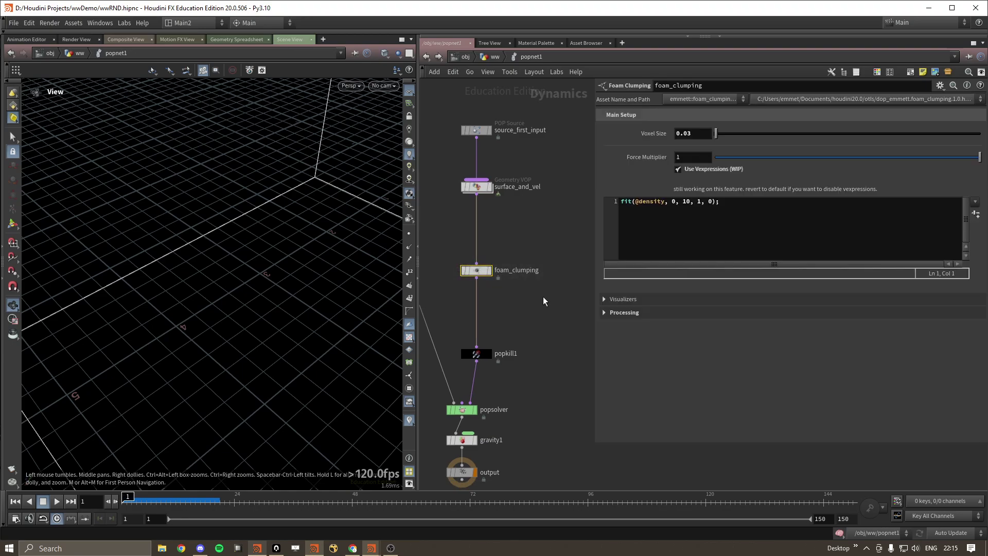
pyautogui.click(609, 313)
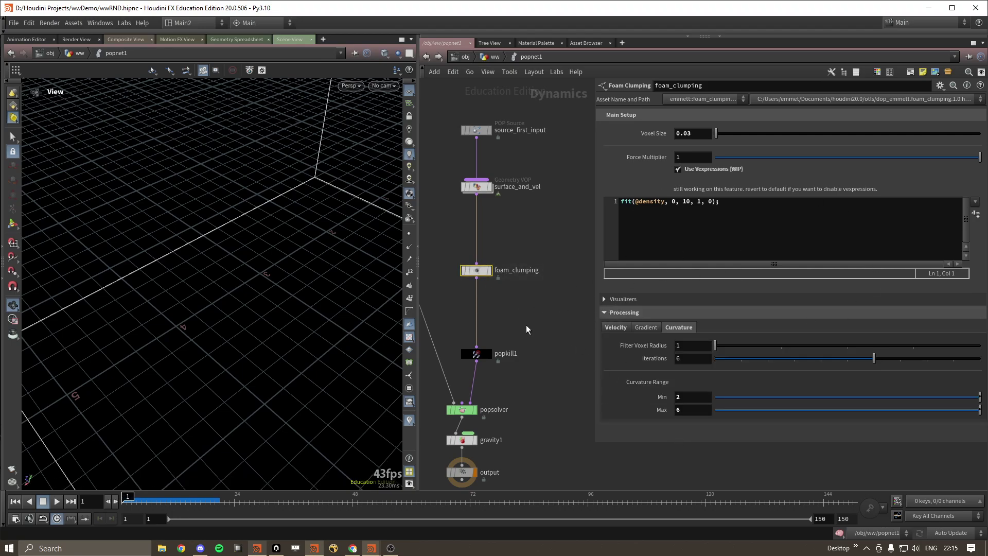
pyautogui.scroll(-2, 526, 329)
pyautogui.moveTo(522, 374); pyautogui.dragTo(543, 361, button='middle')
pyautogui.scroll(2, 530, 357)
pyautogui.scroll(-3, 530, 357)
pyautogui.scroll(2, 542, 361)
pyautogui.click(512, 339)
pyautogui.click(542, 305)
pyautogui.moveTo(549, 287); pyautogui.dragTo(550, 328, button='middle')
pyautogui.moveTo(550, 329); pyautogui.dragTo(480, 279)
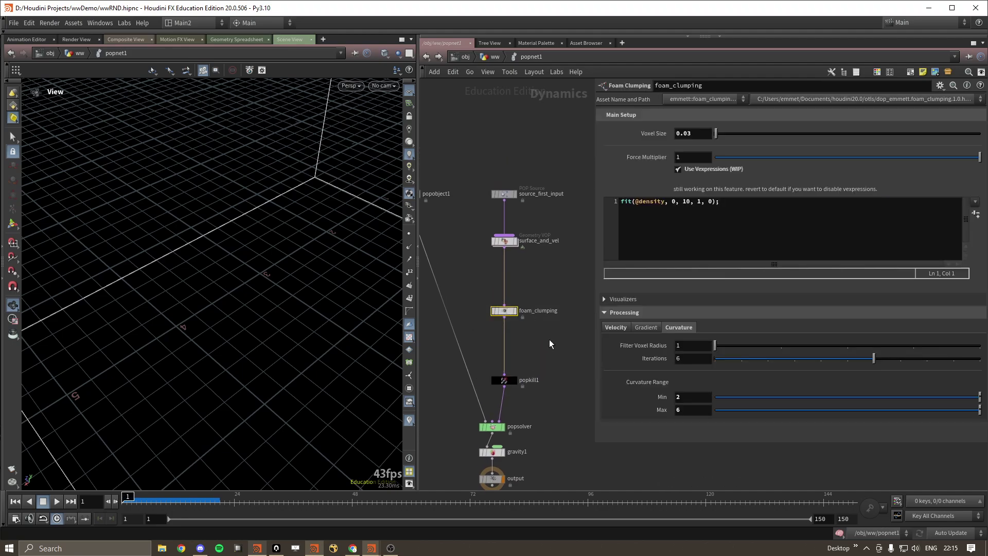
# Run the popnet1 simulation from the first frame to frame 70.
pyautogui.click(58, 503)
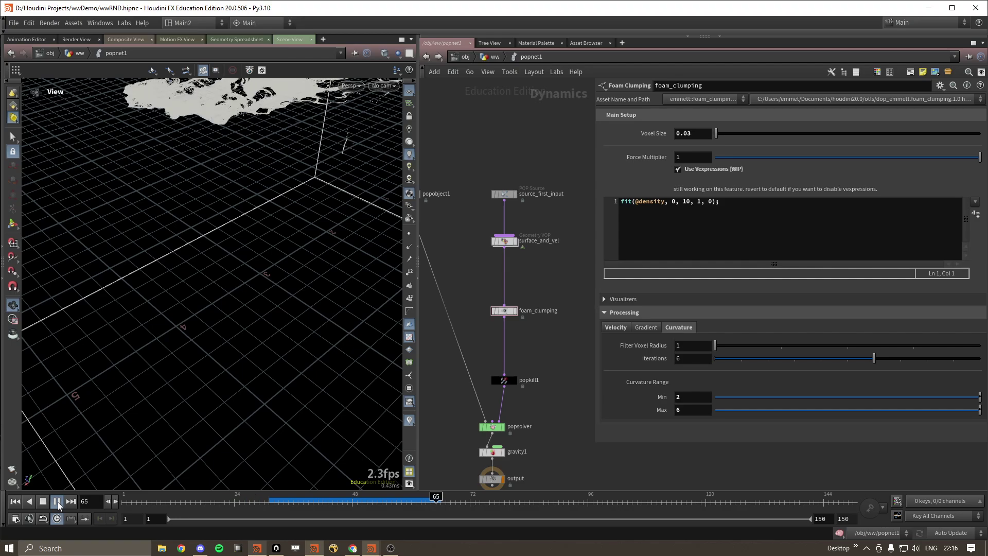
pyautogui.click(57, 501)
# Open the sopsolver1 network inside the foam_clumping node.
pyautogui.doubleClick(503, 311)
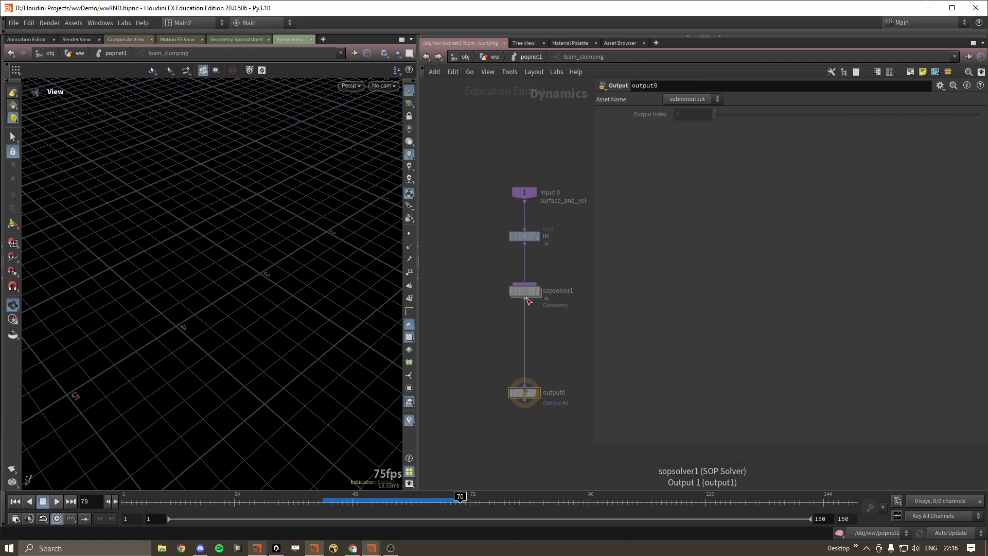
pyautogui.doubleClick(526, 291)
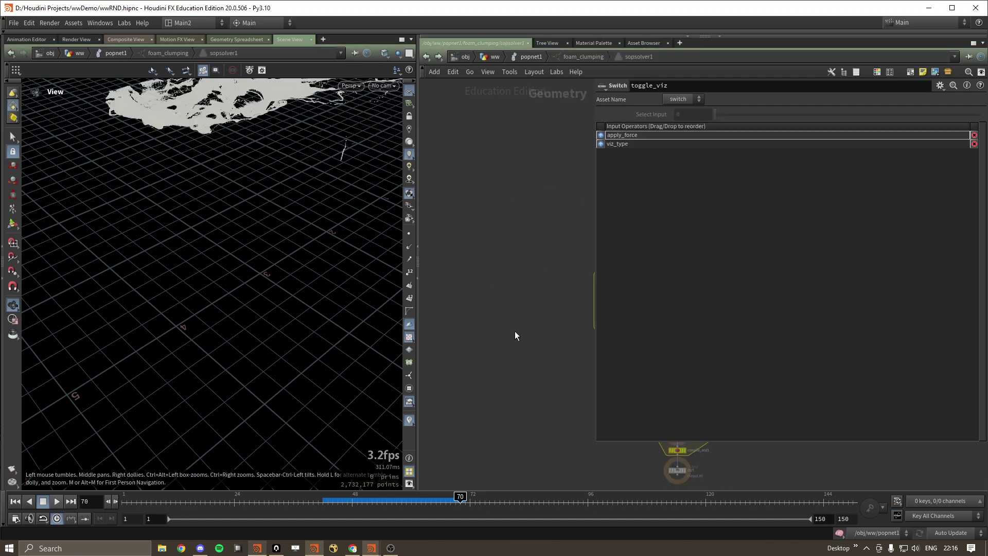
# Return to the popnet1 network and examine the simulated foam particles at frame 70 up close.
pyautogui.press('u')
pyautogui.press('u')
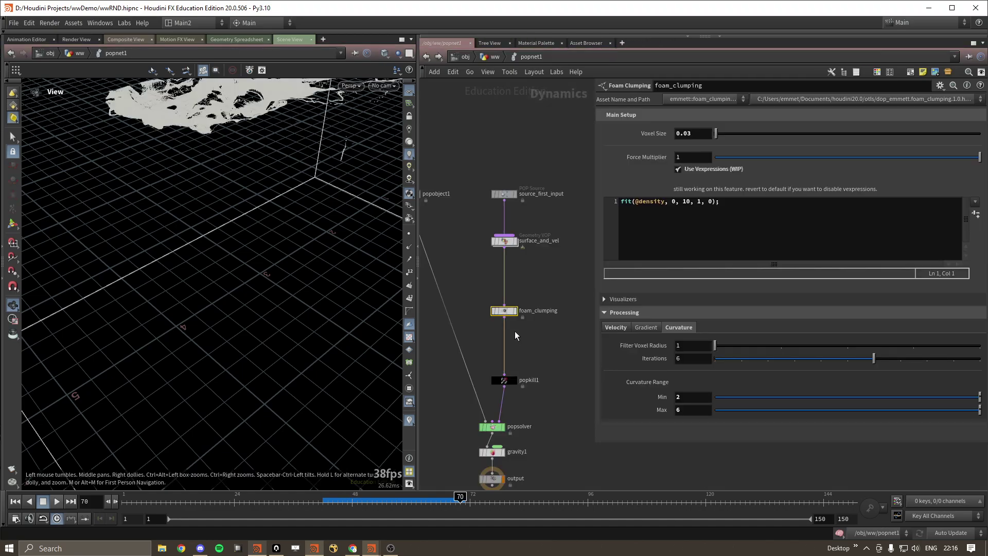
pyautogui.moveTo(309, 245); pyautogui.dragTo(304, 221)
pyautogui.moveTo(305, 219); pyautogui.dragTo(284, 200, button='middle')
# Try to revert the foam_clumping Vexpression to its default.
pyautogui.moveTo(752, 204); pyautogui.dragTo(595, 202)
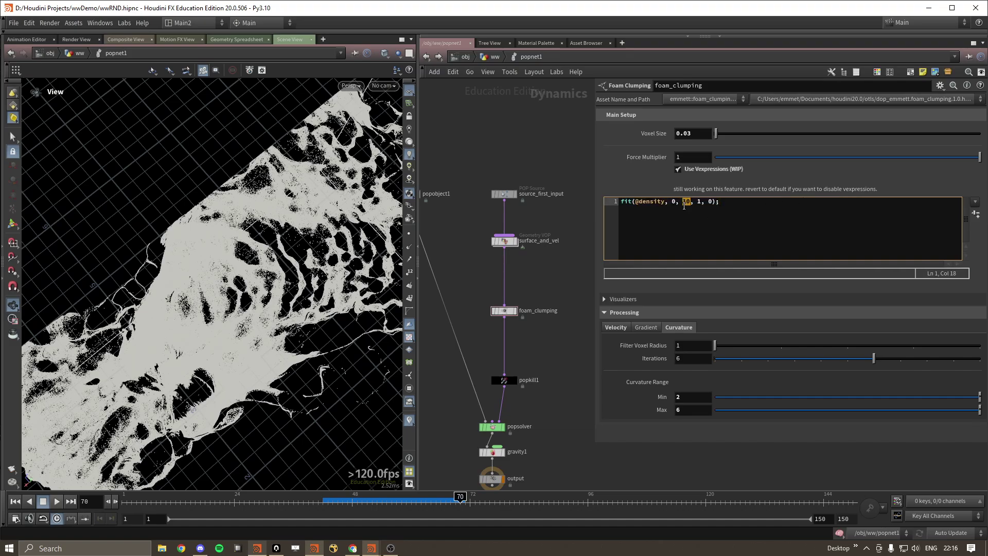
pyautogui.rightClick(687, 221)
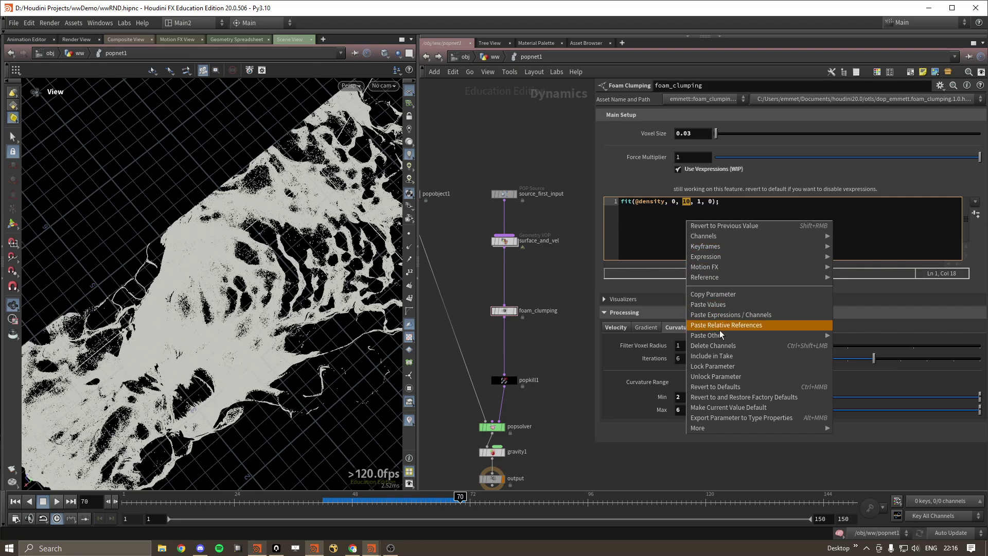
pyautogui.click(715, 386)
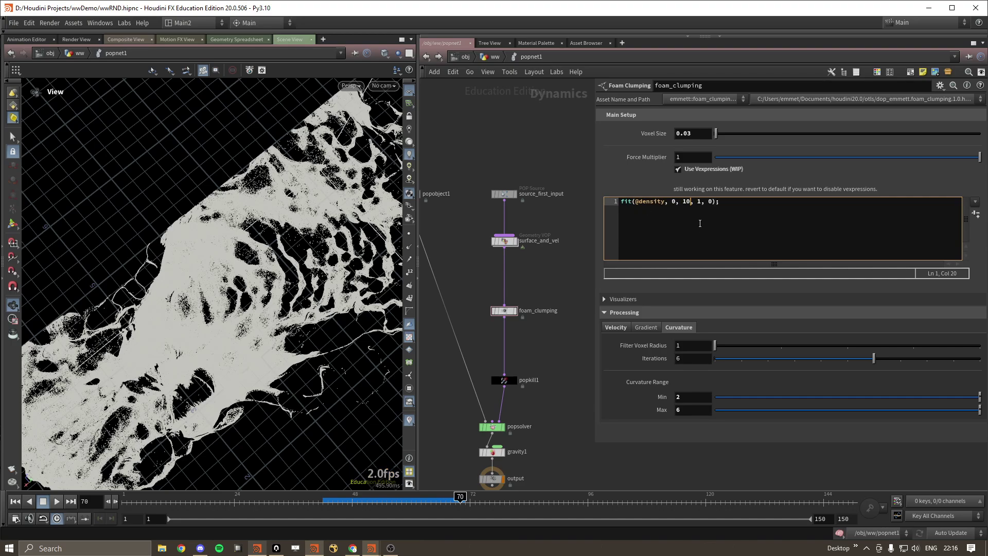
# Review foam_clumping's velocity smoothing, curvature range and voxel size settings against the whole foam shape.
pyautogui.click(615, 329)
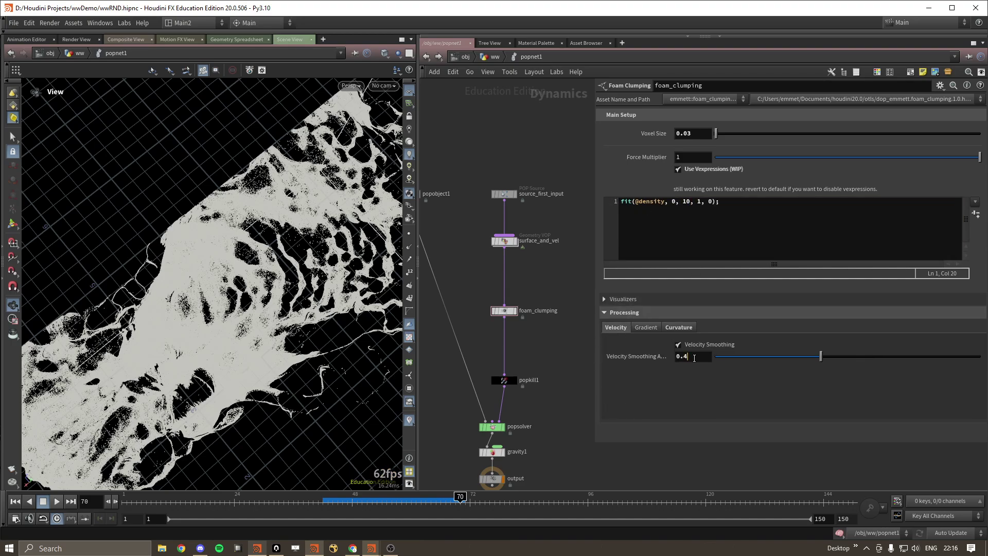
pyautogui.click(686, 330)
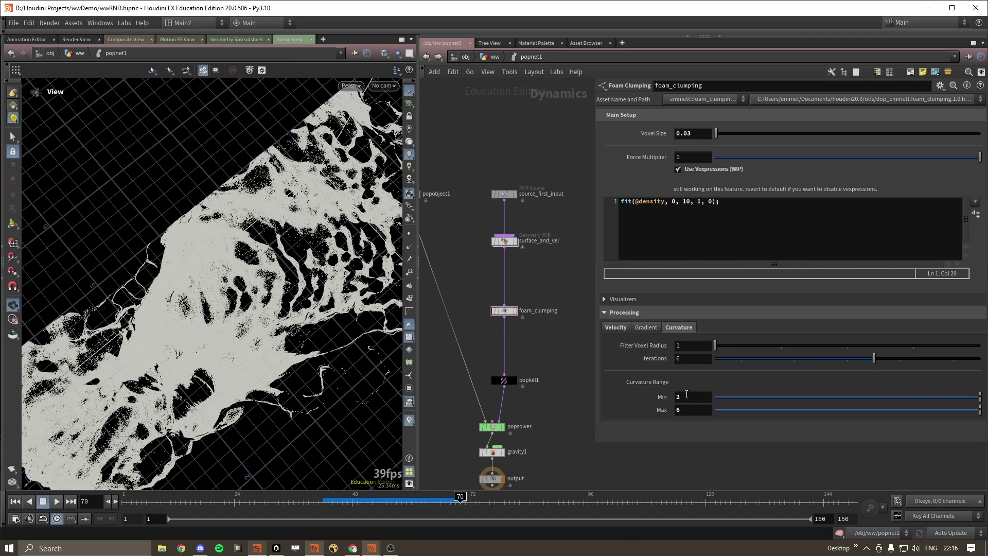
pyautogui.click(690, 398)
pyautogui.moveTo(288, 244); pyautogui.dragTo(229, 317, button='right')
pyautogui.moveTo(230, 317); pyautogui.dragTo(252, 328)
pyautogui.click(702, 130)
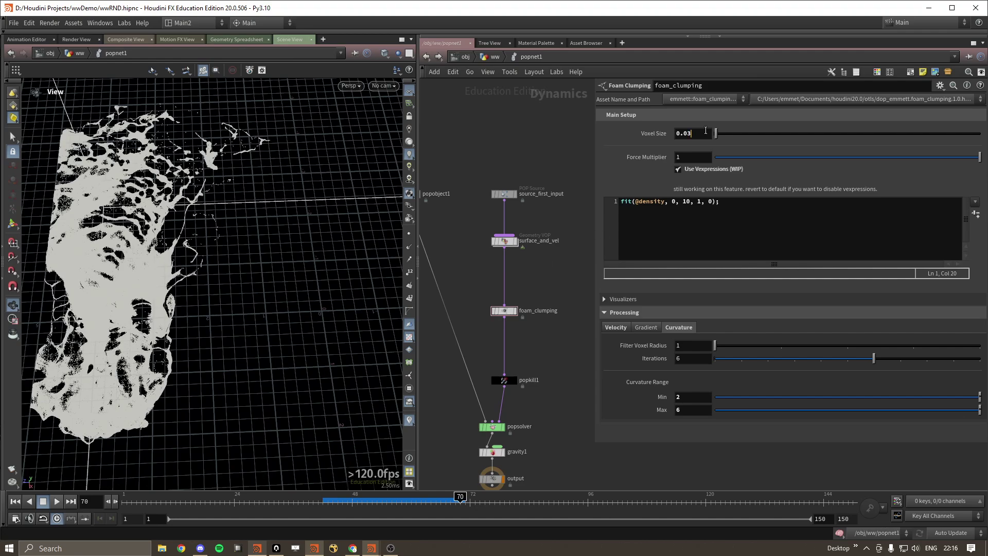
# Examine the surface_and_vel node, and reselect foam_clumping to show its Velocity processing settings.
pyautogui.click(548, 241)
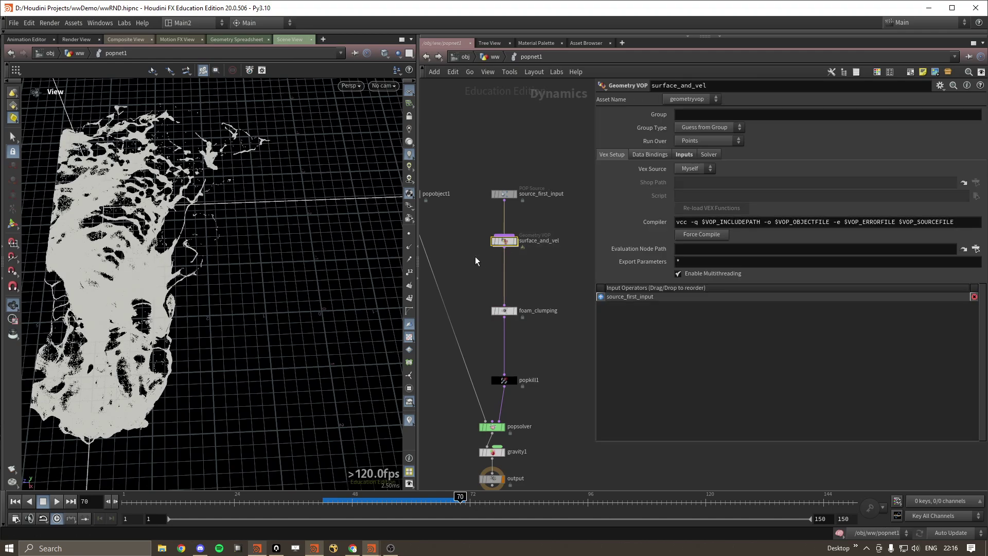
pyautogui.scroll(-2, 551, 242)
pyautogui.moveTo(551, 242); pyautogui.dragTo(551, 234, button='middle')
pyautogui.moveTo(551, 241); pyautogui.dragTo(475, 297)
pyautogui.moveTo(543, 291); pyautogui.dragTo(549, 256, button='middle')
pyautogui.scroll(2, 554, 262)
pyautogui.click(620, 330)
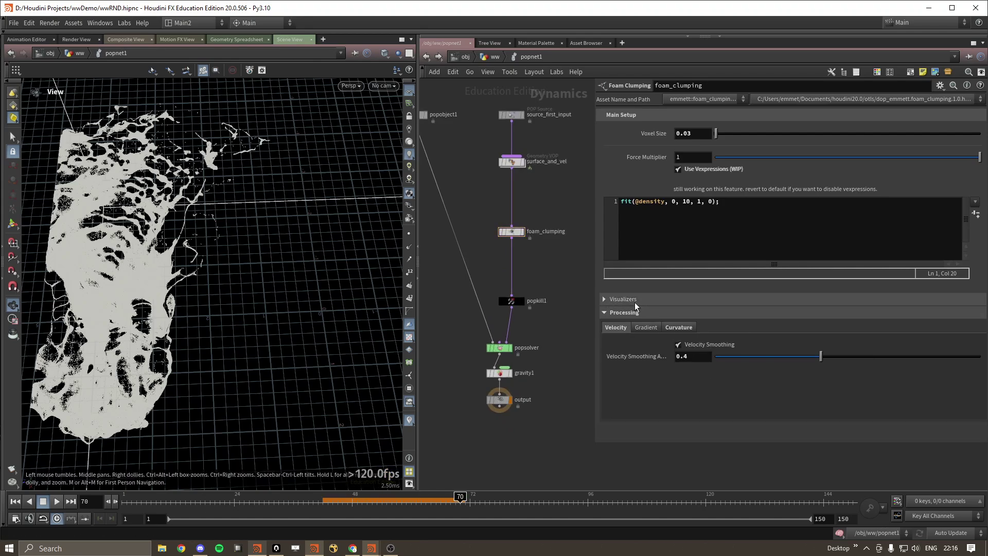
# Enable foam_clumping's attribute visualizer for Curvature and inspect the coloured foam alongside the Curvature Range settings.
pyautogui.click(628, 304)
pyautogui.click(709, 325)
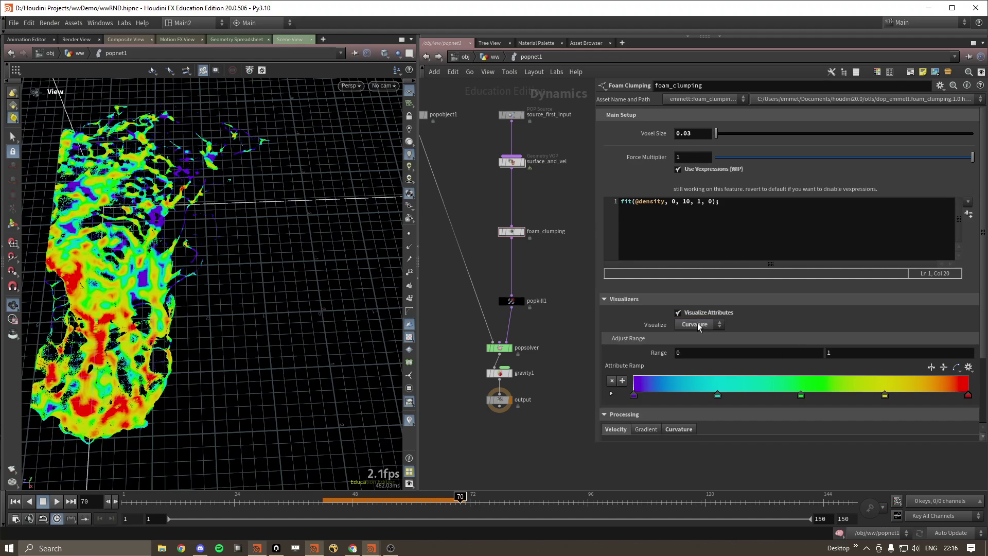
pyautogui.scroll(-3, 635, 363)
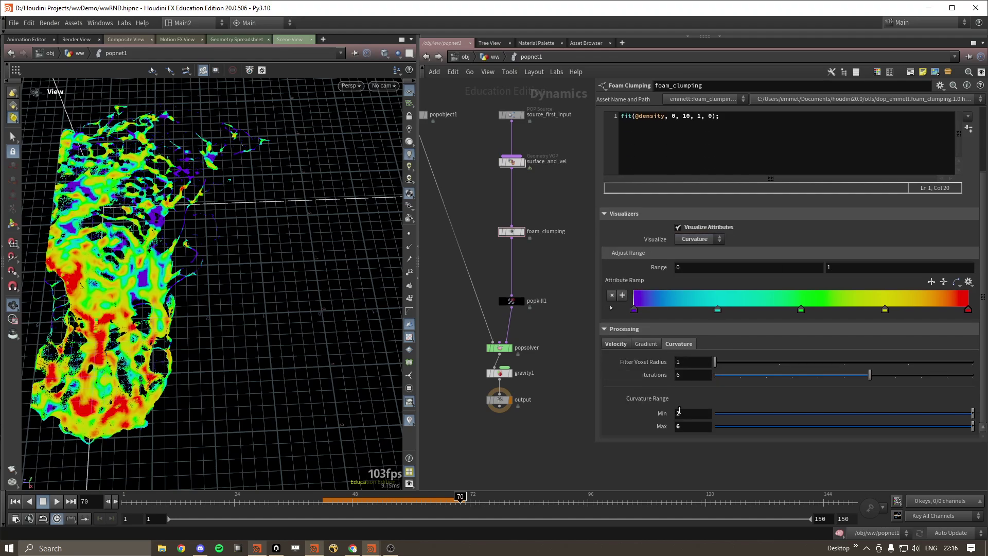
pyautogui.moveTo(681, 412); pyautogui.dragTo(692, 418, button='middle')
pyautogui.moveTo(135, 273); pyautogui.dragTo(329, 254, button='right')
pyautogui.moveTo(170, 279); pyautogui.dragTo(215, 307)
pyautogui.moveTo(215, 307); pyautogui.dragTo(238, 273, button='middle')
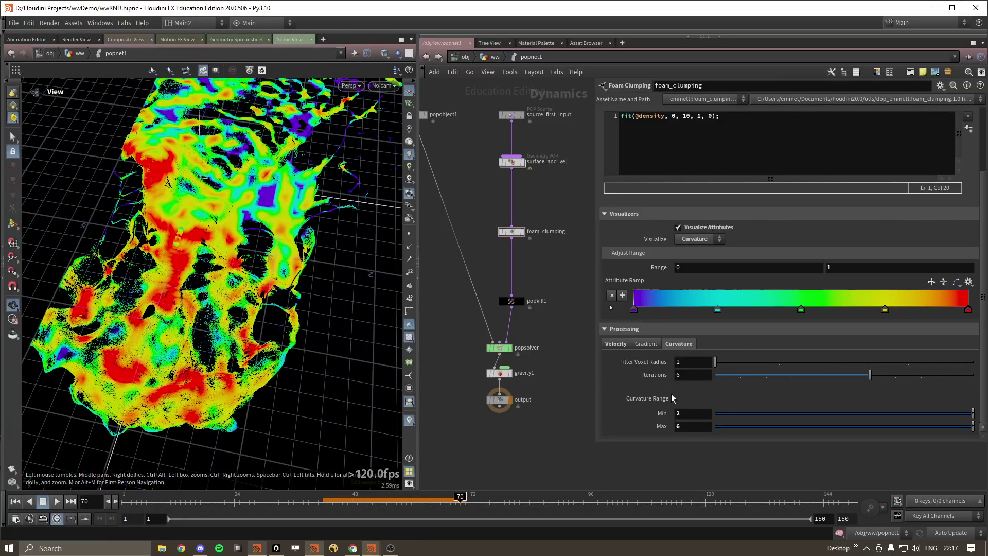
# Switch the foam_clumping visualizer to the Density attribute.
pyautogui.click(685, 239)
pyautogui.click(692, 260)
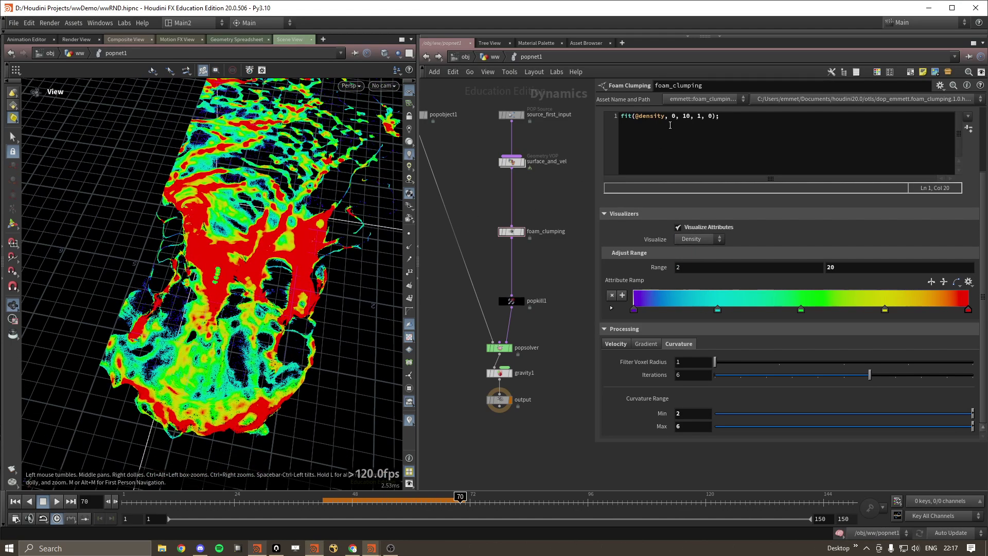
# Try 5 as the upper density limit in the Vexpression's fit function, and restore it to 10.
pyautogui.click(694, 133)
pyautogui.press('BackSpace')
pyautogui.press('BackSpace')
pyautogui.write('5')
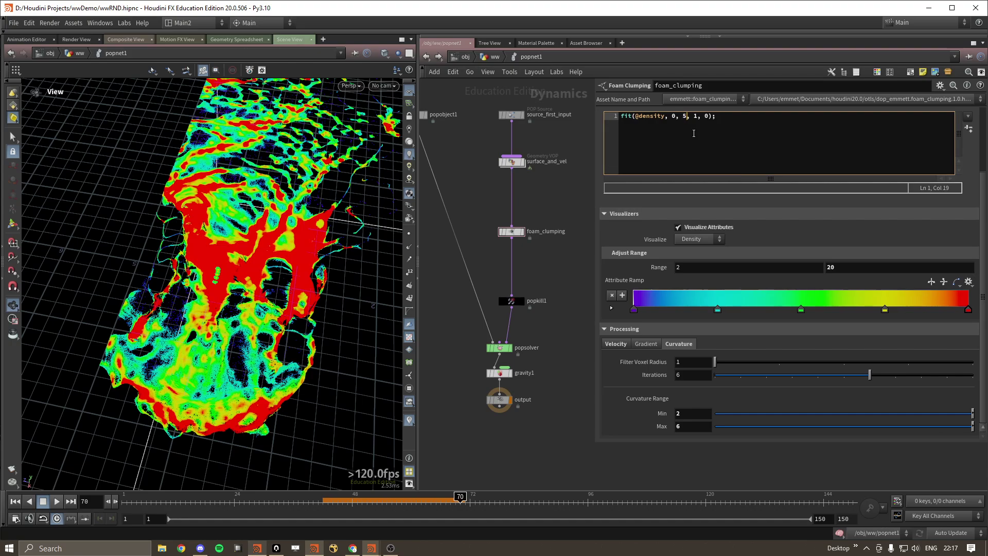
pyautogui.press('BackSpace')
pyautogui.write('10')
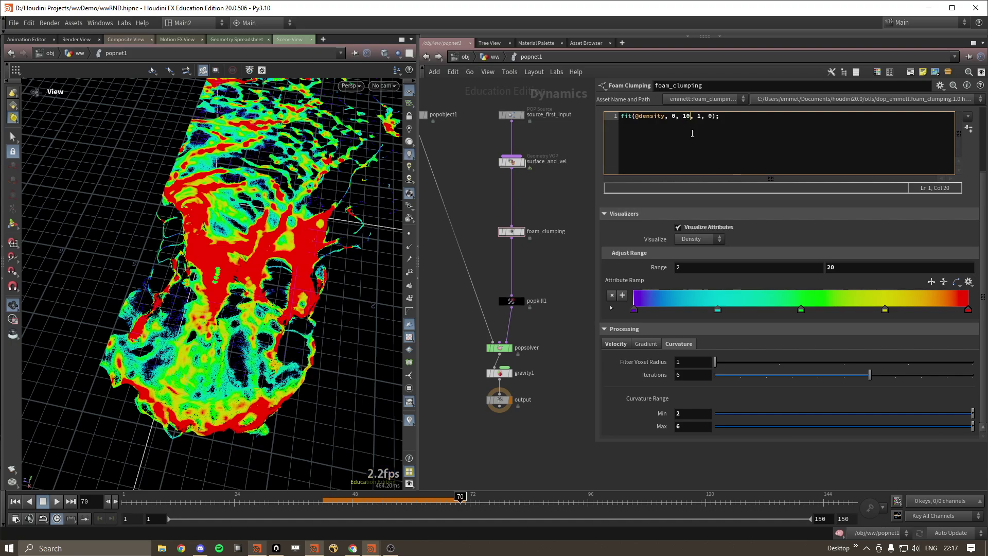
# Set the upper range of the Density visualizer to 10 and inspect the recoloured foam.
pyautogui.click(863, 268)
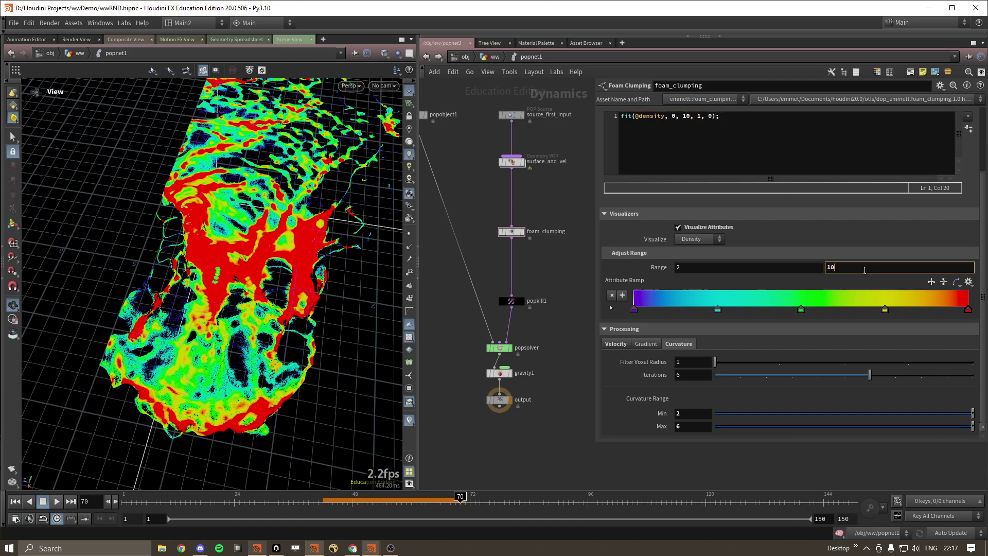
pyautogui.scroll(3, 330, 235)
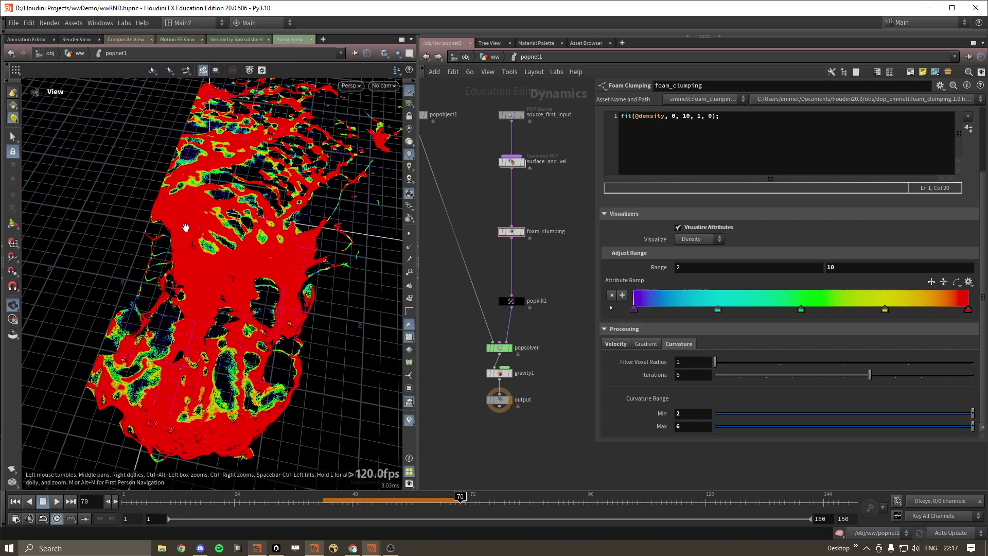
pyautogui.moveTo(323, 244); pyautogui.dragTo(259, 277)
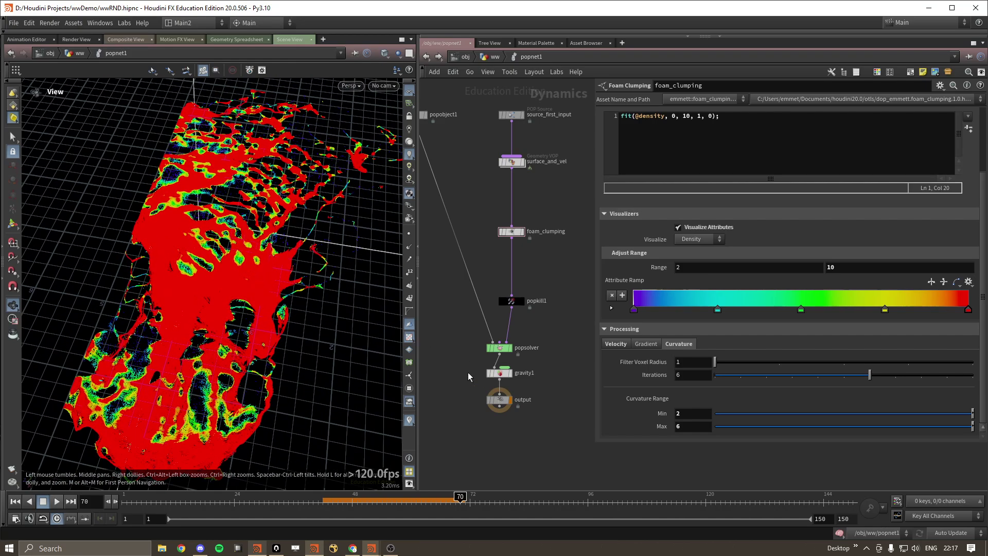
# Look through foam_clumping's Main Setup, Visualizers and Processing settings and its place in the popnet1 chain.
pyautogui.scroll(-3, 469, 376)
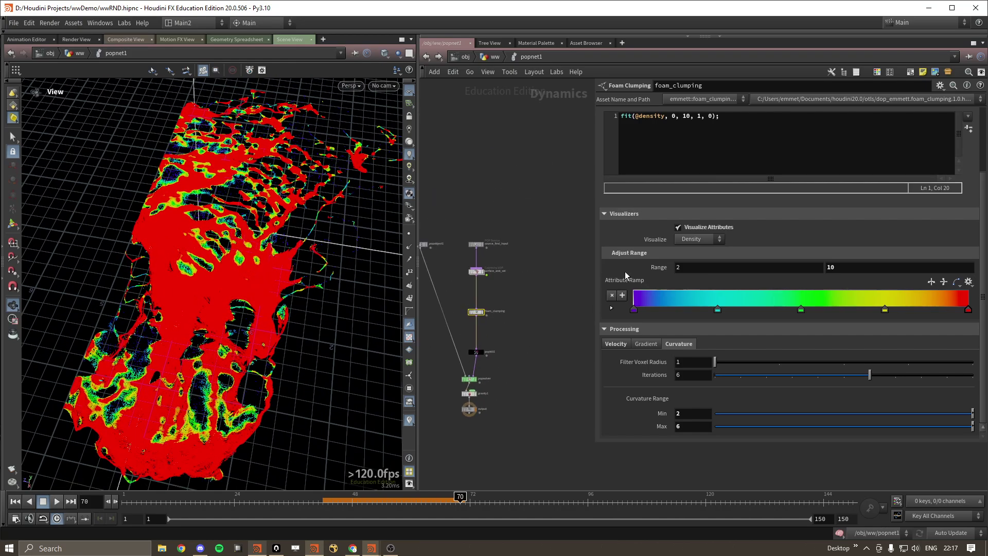
pyautogui.scroll(4, 598, 260)
pyautogui.scroll(-3, 600, 259)
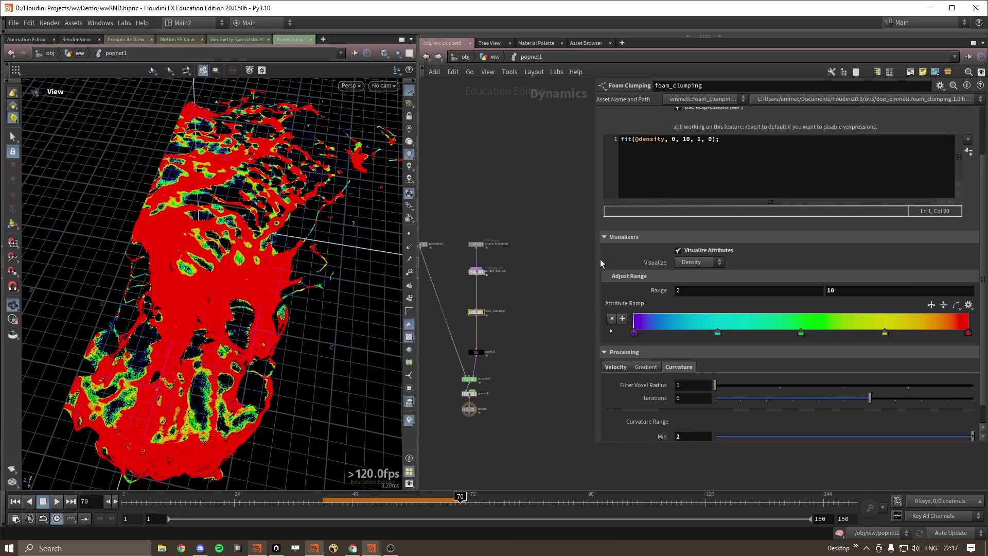
pyautogui.scroll(-1, 600, 258)
pyautogui.scroll(4, 603, 263)
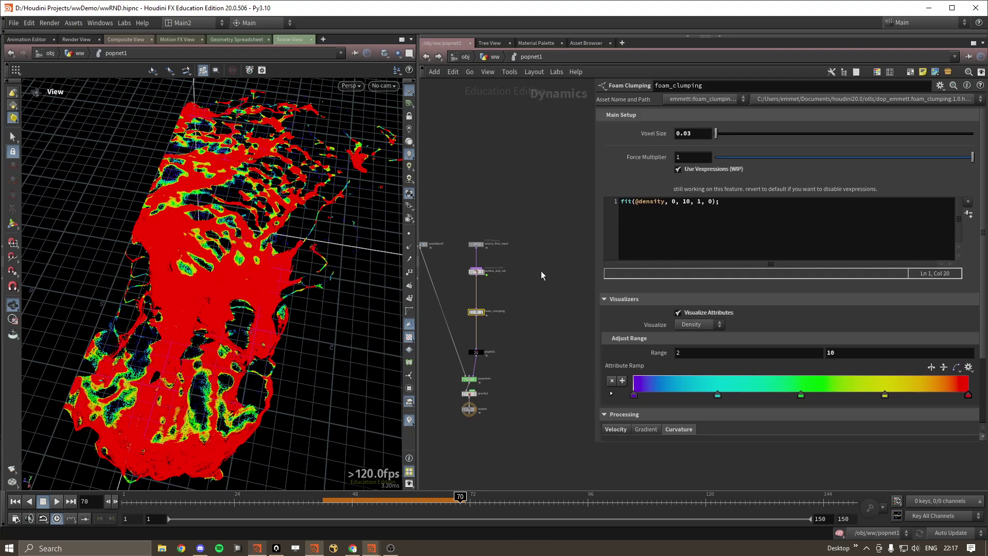
pyautogui.scroll(5, 520, 319)
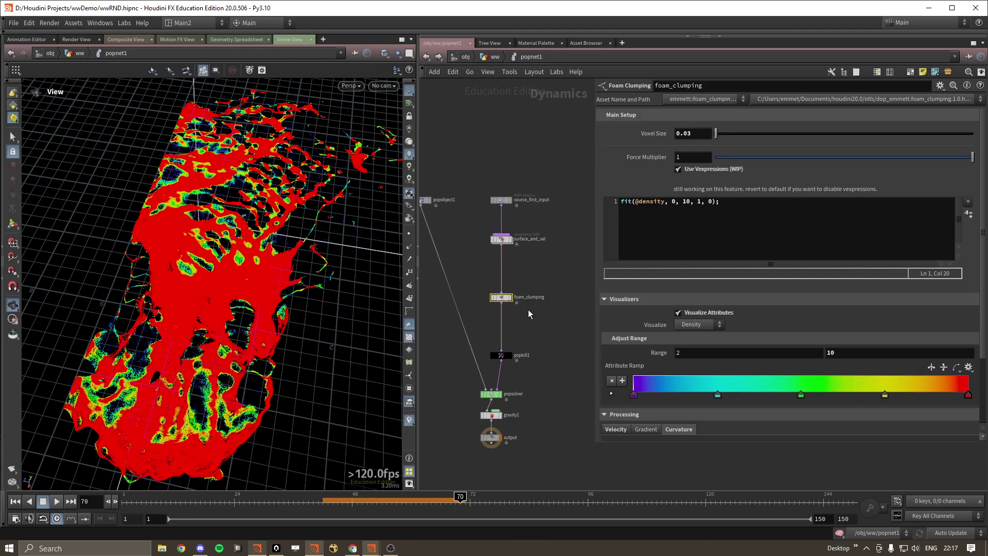
pyautogui.scroll(1, 528, 311)
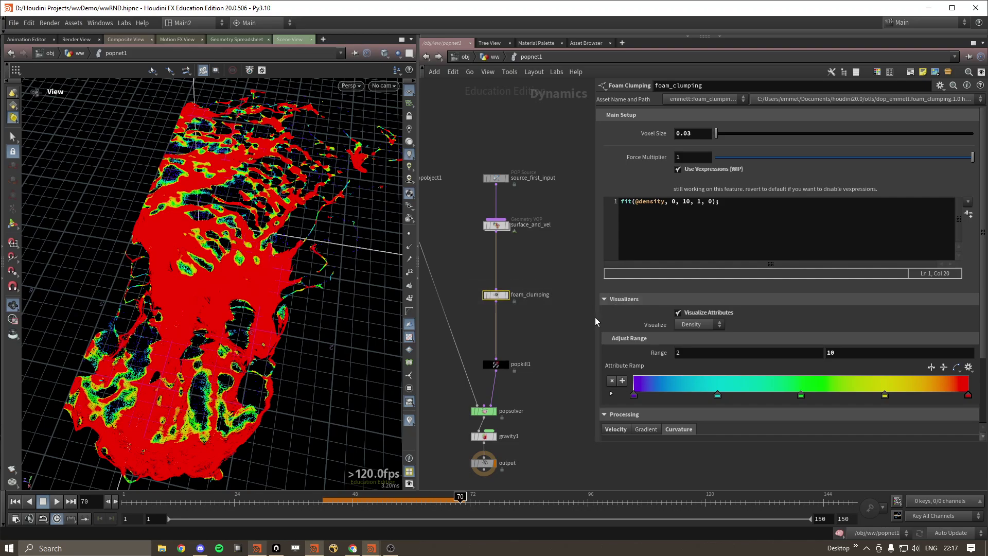
# Inspect the surface_and_vel Geometry VOP, and reselect foam_clumping to review its visualizer and curvature settings.
pyautogui.scroll(-4, 598, 321)
pyautogui.click(496, 225)
pyautogui.moveTo(529, 253); pyautogui.dragTo(504, 267, button='middle')
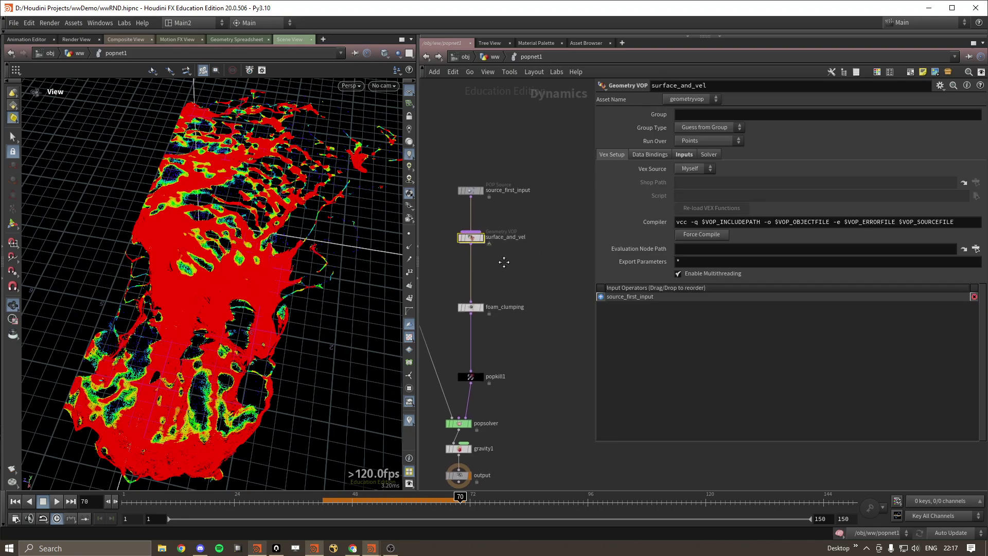
pyautogui.moveTo(543, 253); pyautogui.dragTo(434, 224)
pyautogui.moveTo(520, 283); pyautogui.dragTo(528, 276, button='middle')
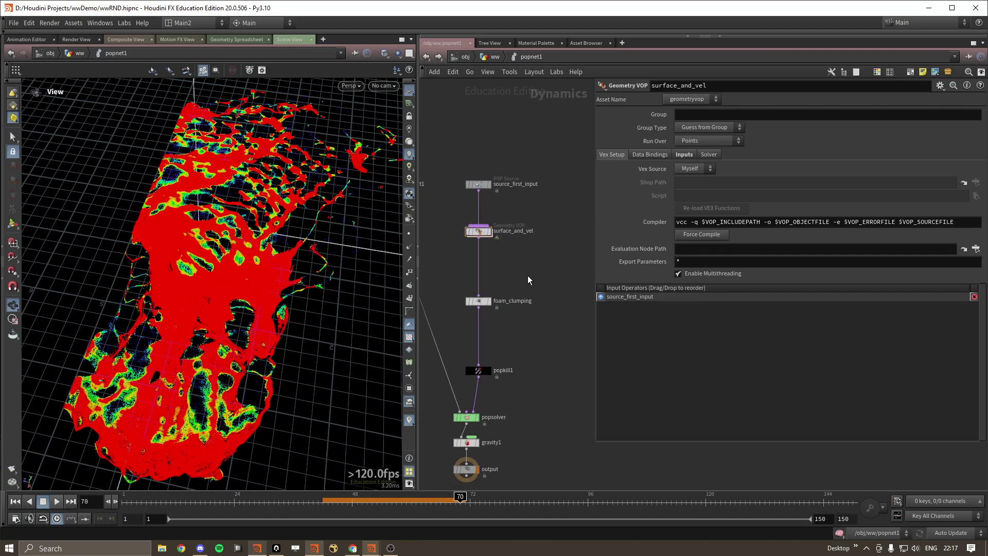
pyautogui.moveTo(529, 280); pyautogui.dragTo(455, 320)
pyautogui.scroll(-2, 524, 327)
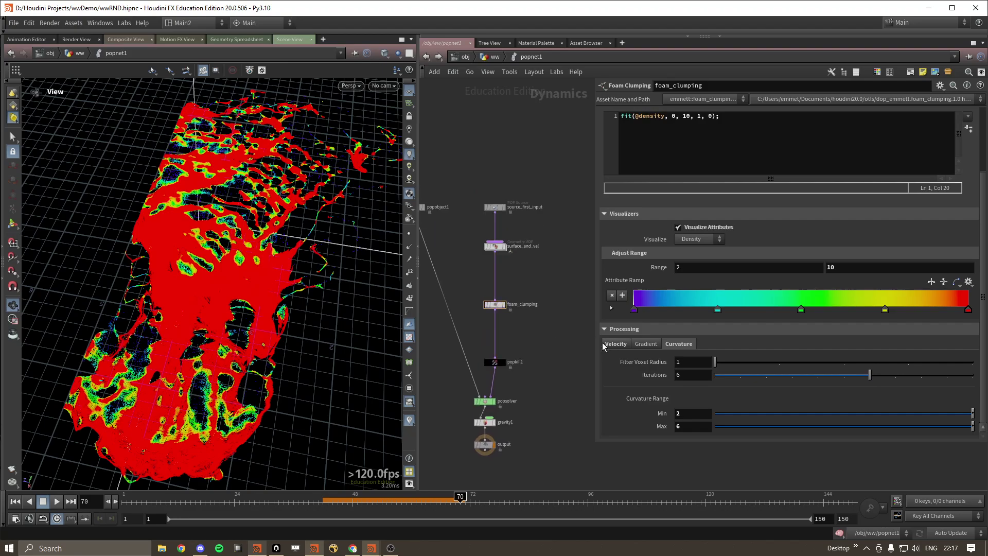
pyautogui.scroll(3, 602, 346)
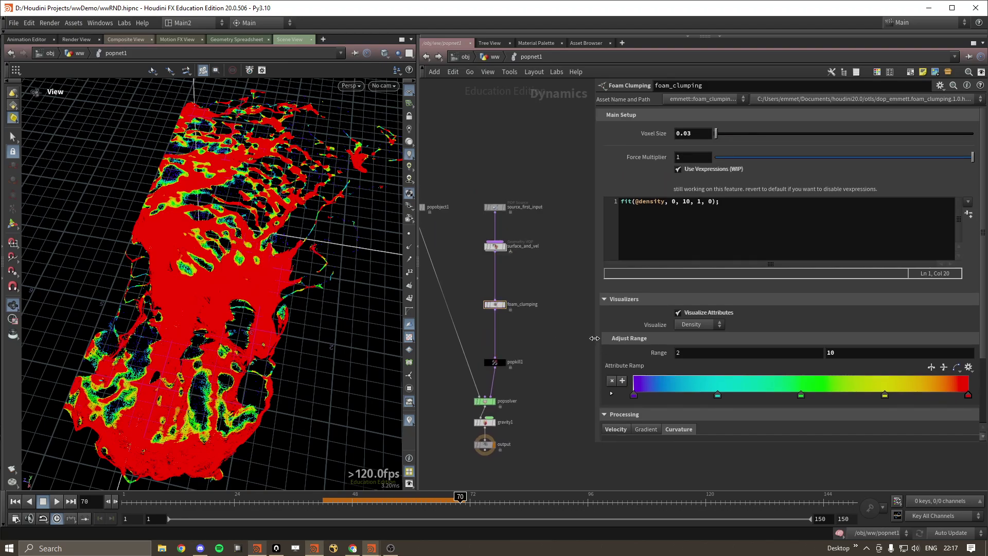
# Compare surface_and_vel and foam_clumping once more by selecting each in the popnet1 network.
pyautogui.moveTo(557, 334)
pyautogui.mouseDown()
pyautogui.moveTo(467, 289)
pyautogui.moveTo(559, 317)
pyautogui.mouseUp()
pyautogui.moveTo(559, 320)
pyautogui.mouseDown()
pyautogui.moveTo(474, 292)
pyautogui.moveTo(559, 313)
pyautogui.moveTo(476, 292)
pyautogui.moveTo(549, 315)
pyautogui.mouseUp()
pyautogui.click(495, 246)
pyautogui.moveTo(537, 271); pyautogui.dragTo(455, 321)
pyautogui.moveTo(521, 328); pyautogui.dragTo(524, 267, button='middle')
pyautogui.moveTo(523, 267); pyautogui.dragTo(525, 304, button='right')
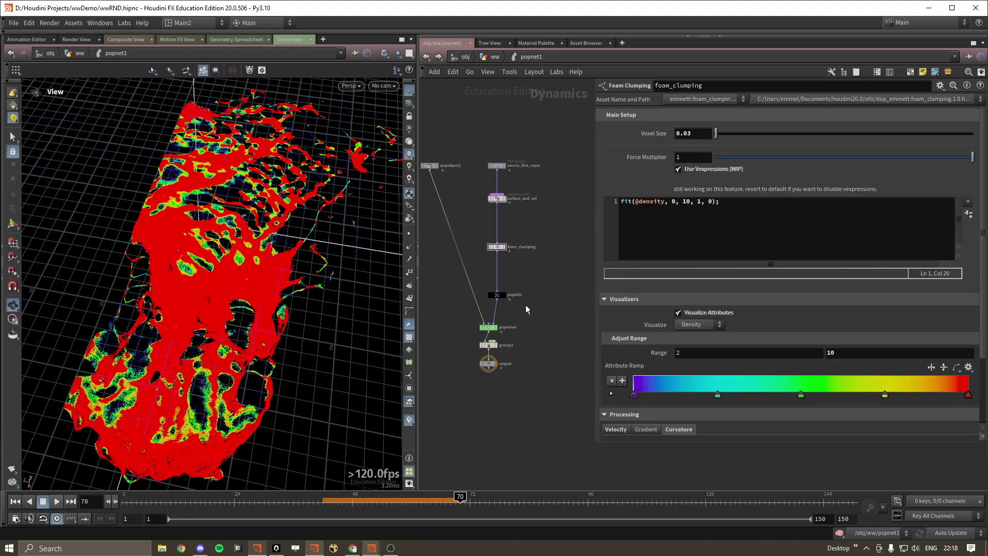